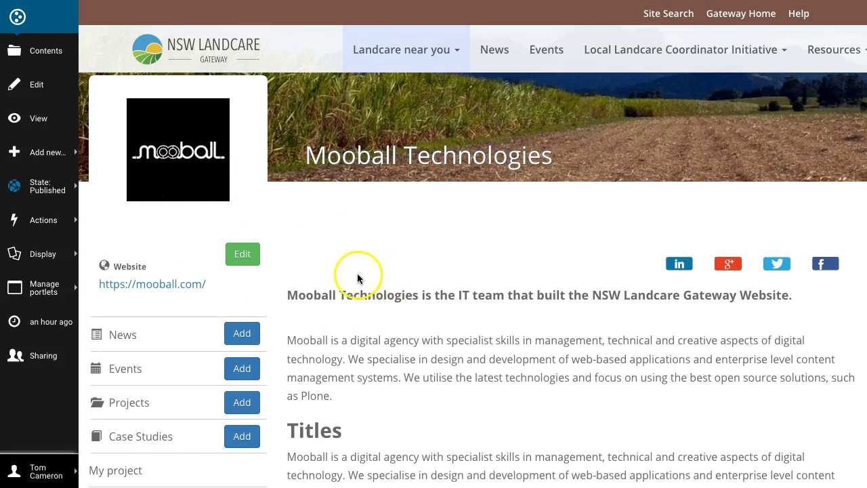
# Look through the contents listing of the Mooball Technologies group and return to the group's public page
pyautogui.click(47, 54)
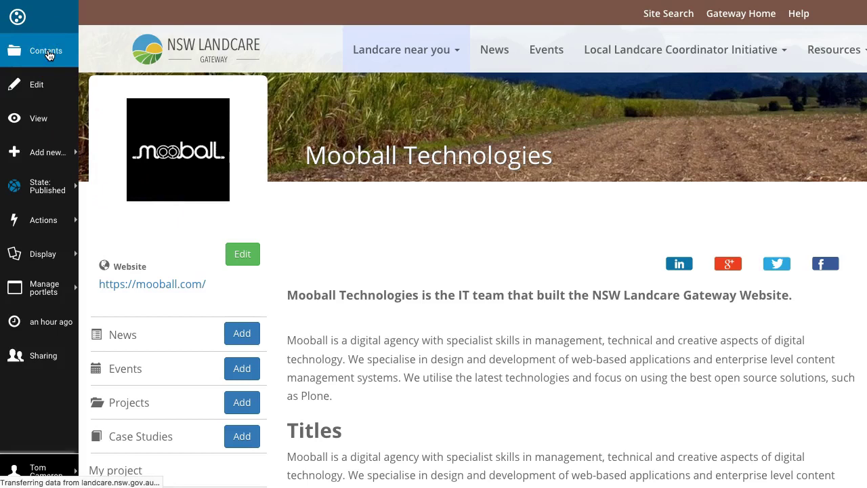
pyautogui.scroll(-3, 310, 231)
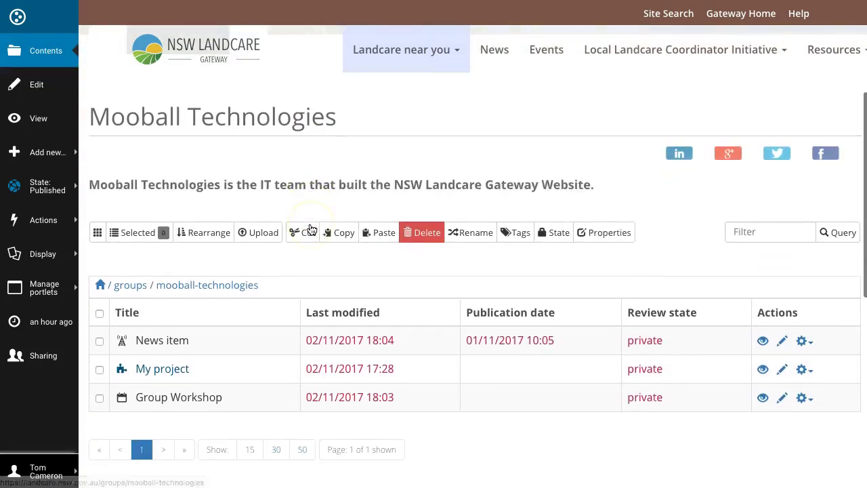
pyautogui.scroll(-1, 309, 231)
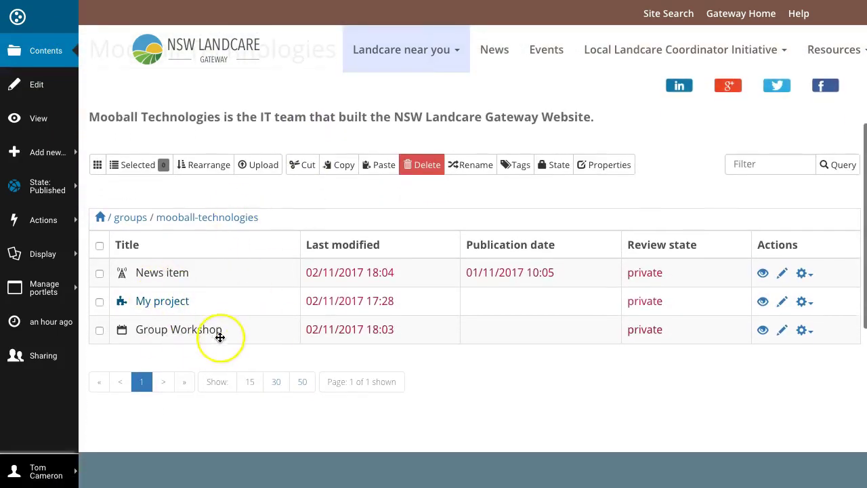
pyautogui.click(42, 119)
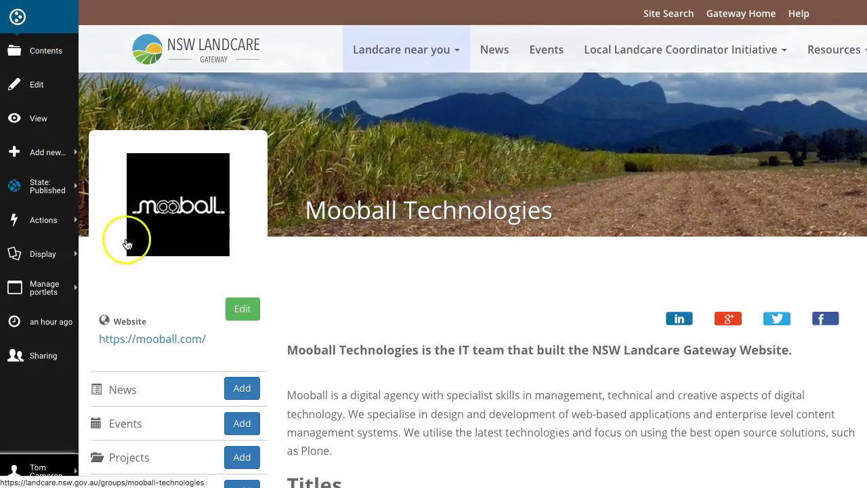
# Start adding a news item to the Mooball Technologies group
pyautogui.click(49, 154)
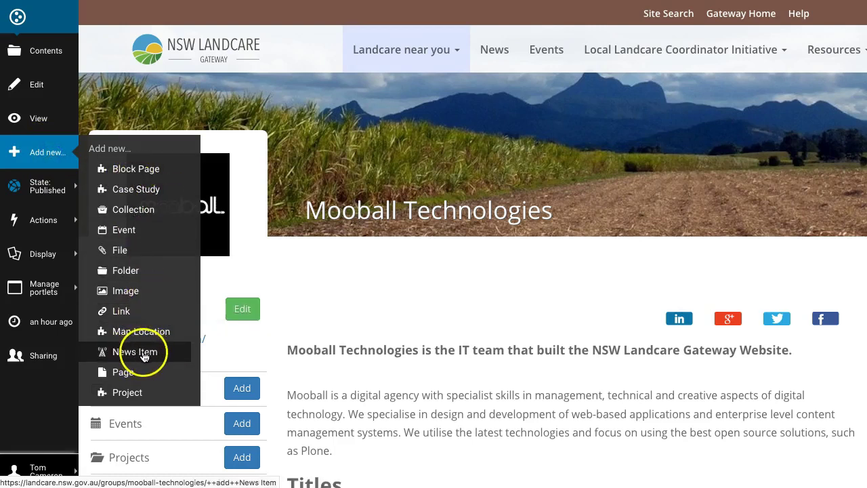
pyautogui.click(352, 361)
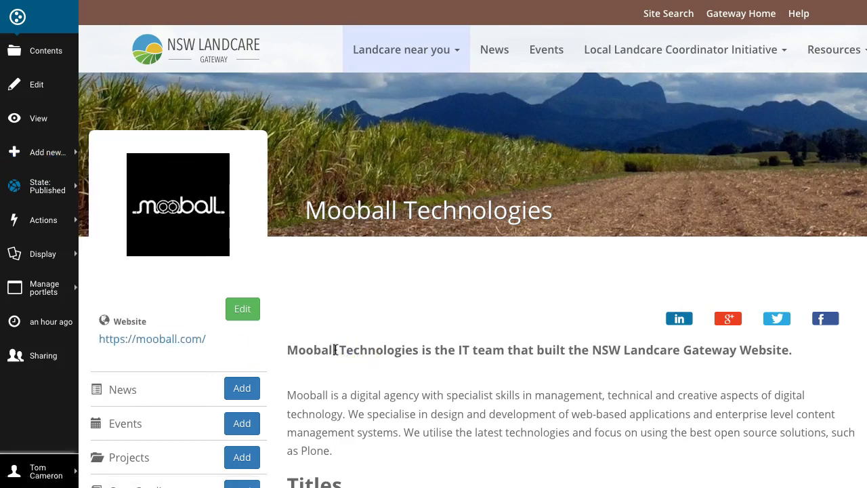
pyautogui.scroll(-2, 336, 350)
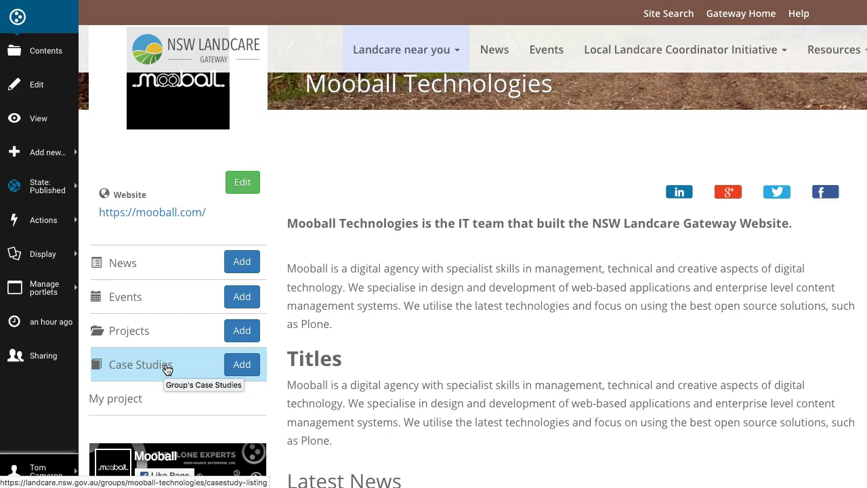
pyautogui.click(246, 264)
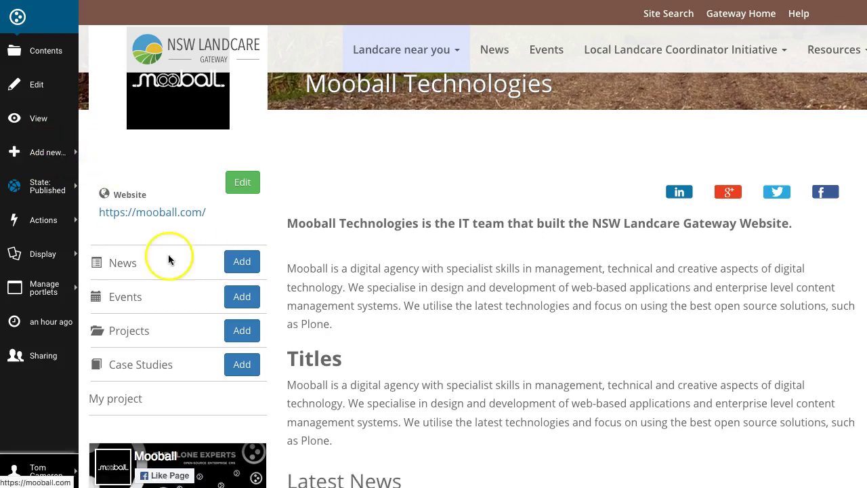
pyautogui.click(254, 263)
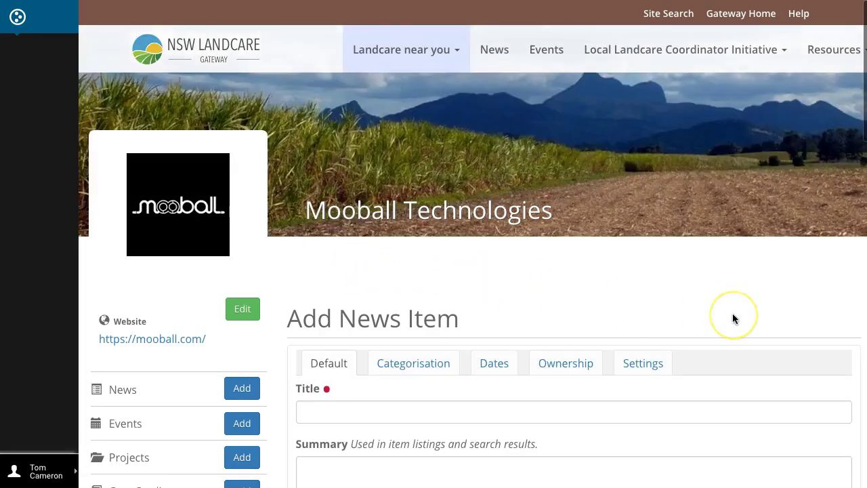
# Set the news item's title to "This is the title of my news item"
pyautogui.scroll(-3, 732, 318)
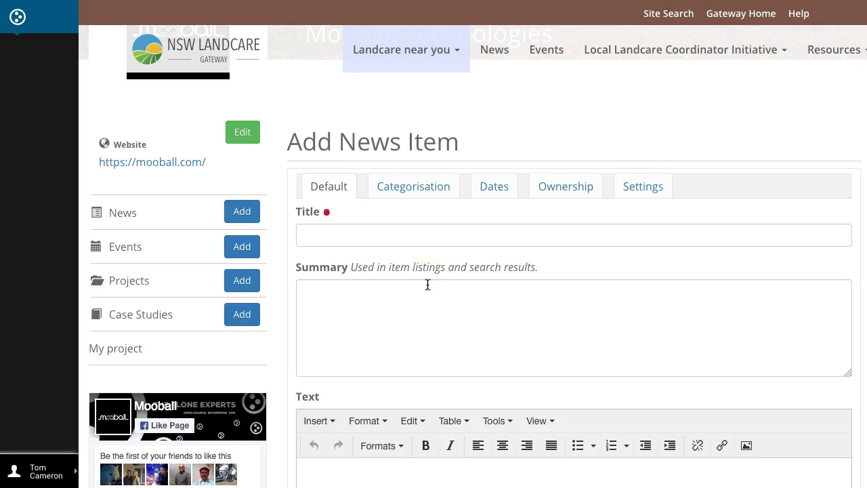
pyautogui.click(342, 232)
pyautogui.click(343, 232)
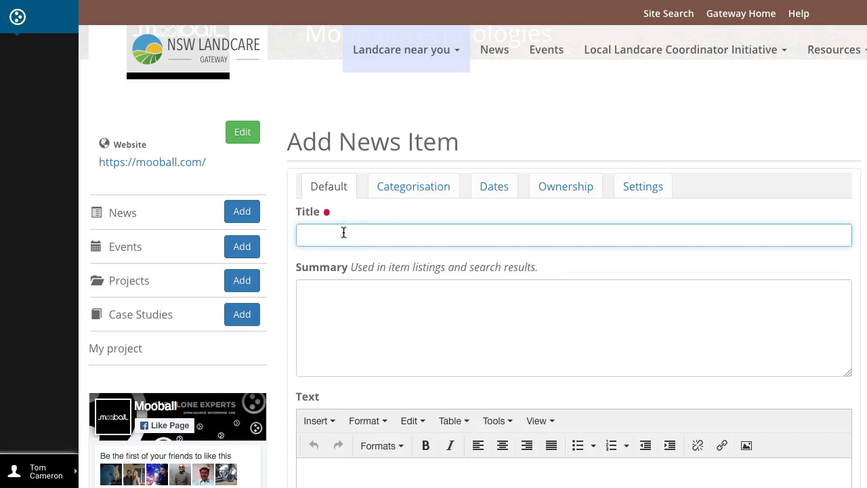
pyautogui.write('This is the title of my news item')
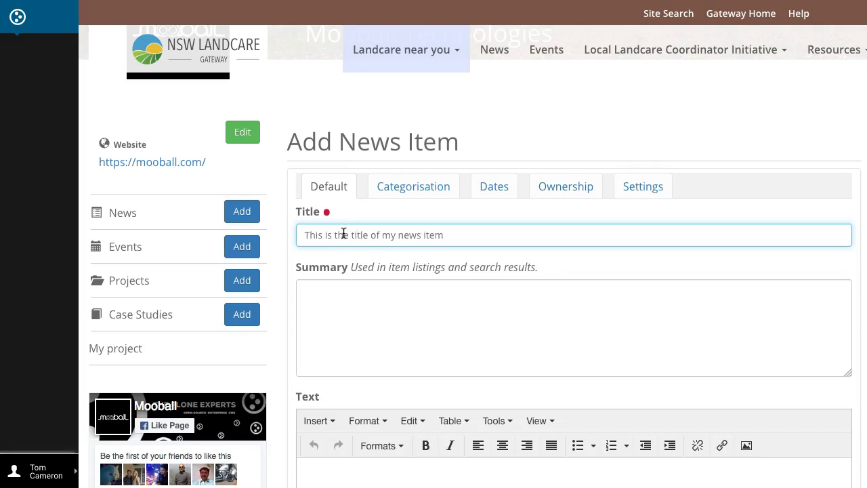
# Enter the summary "This is the summary of the news item and it should be a short summary of it's content."
pyautogui.click(414, 291)
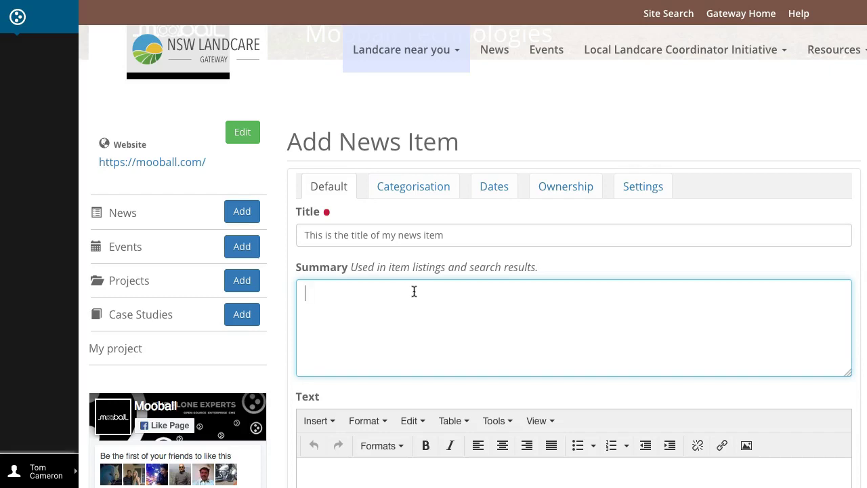
pyautogui.write("This is the summary of the news item and it should be a short summary of it's content.")
# Fill the body text with the paragraph beginning "Mooball is a digital agency with specialist skills in management, technical and creative aspects of digital technology."
pyautogui.scroll(-2, 369, 279)
pyautogui.scroll(-3, 366, 257)
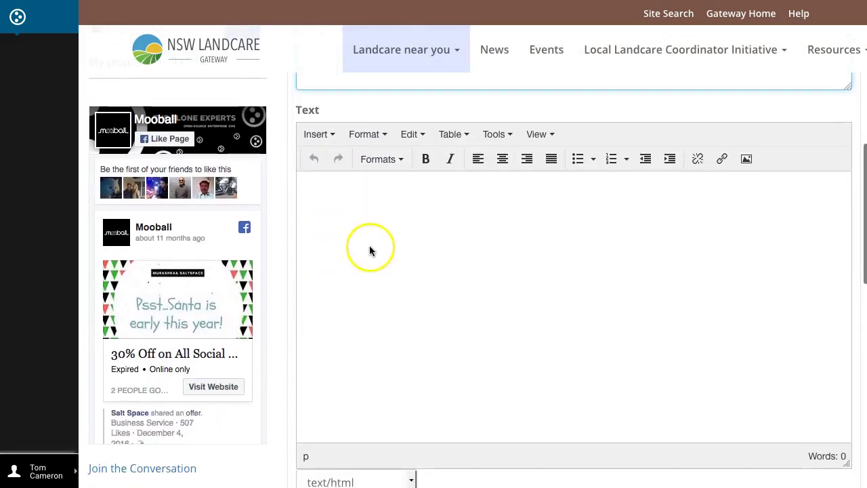
pyautogui.click(385, 245)
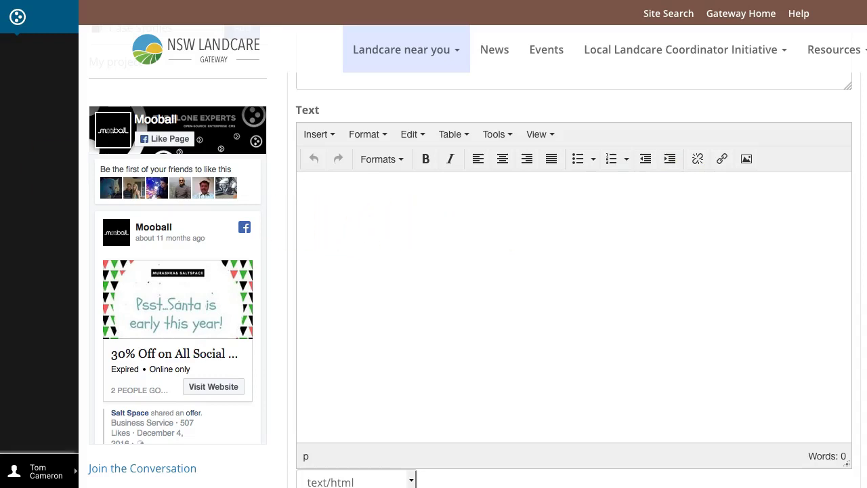
pyautogui.click(369, 200)
pyautogui.write('Mooball is a digital agency with specialist skills in management, technical and creative aspects of digital technology. We specialise in design and development of web-based applications and enterprise level content management systems. We utilise the latest technologies and focus on using the best open source solutions, such as Plone.')
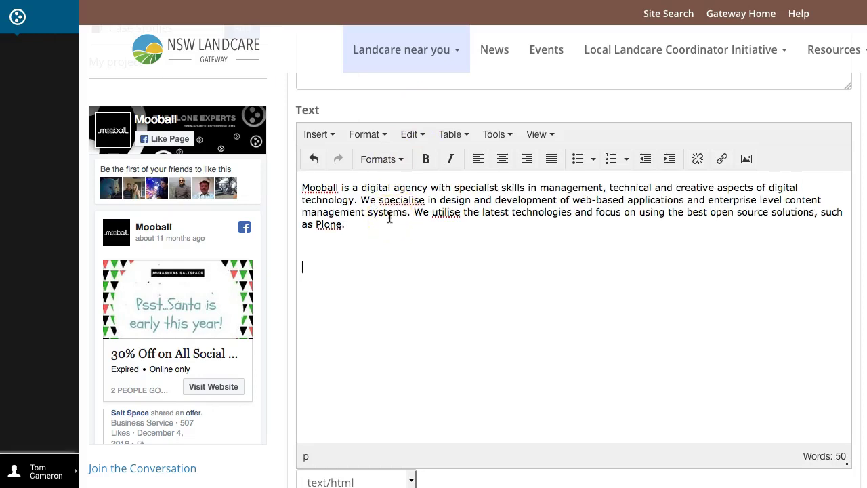
# Make the word "agency" bold and the word "specialist" italic in the body text
pyautogui.doubleClick(409, 189)
pyautogui.click(423, 158)
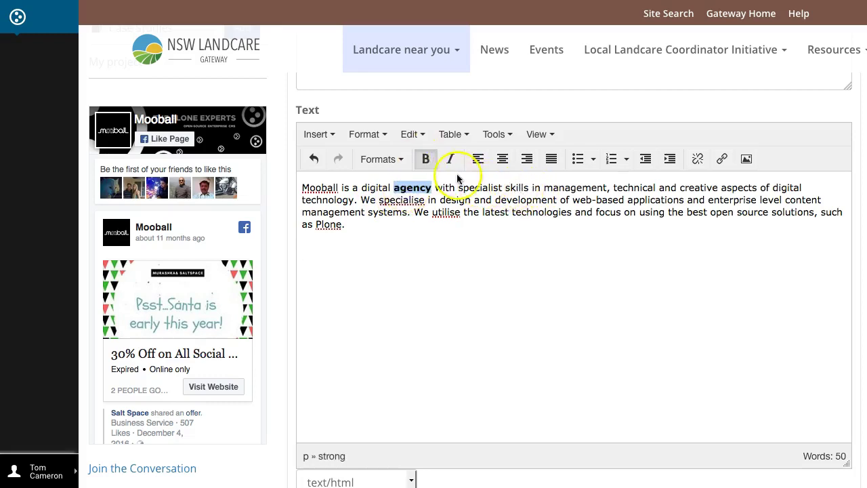
pyautogui.doubleClick(484, 188)
pyautogui.click(450, 158)
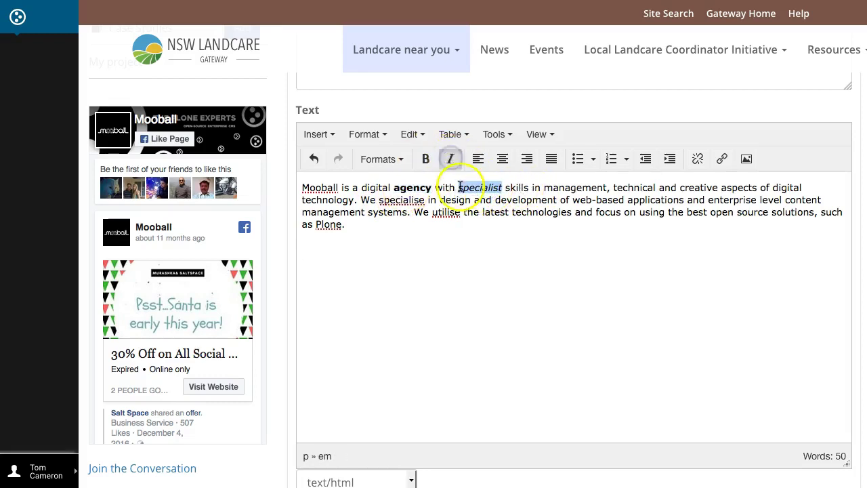
pyautogui.tripleClick(631, 184)
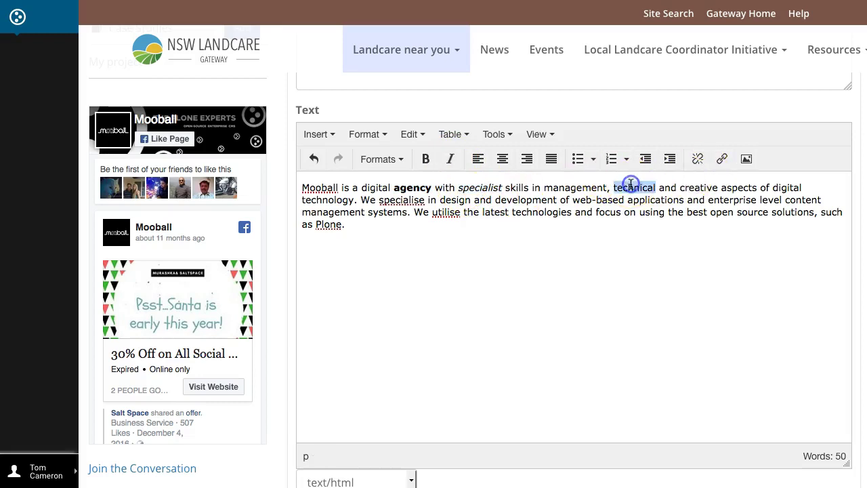
pyautogui.doubleClick(631, 187)
pyautogui.click(722, 158)
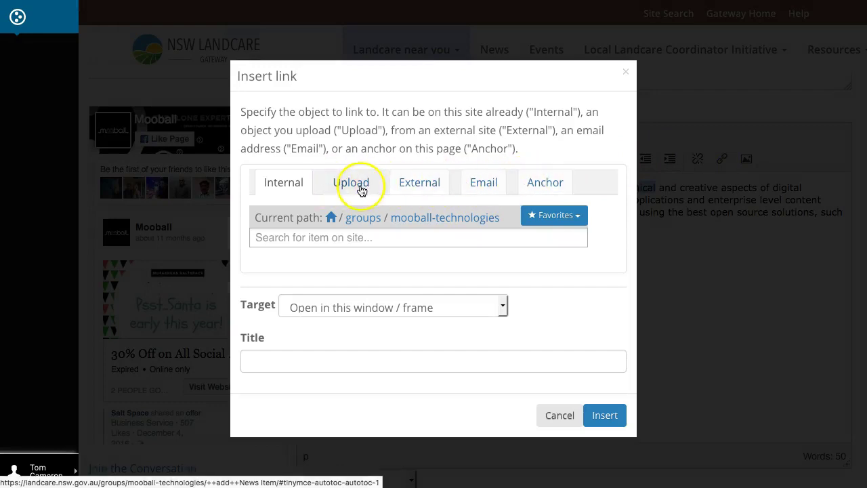
pyautogui.click(428, 184)
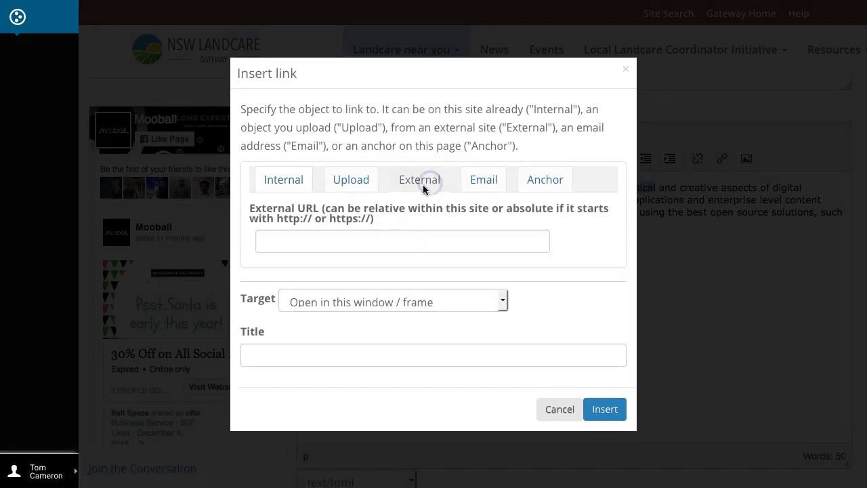
pyautogui.click(392, 236)
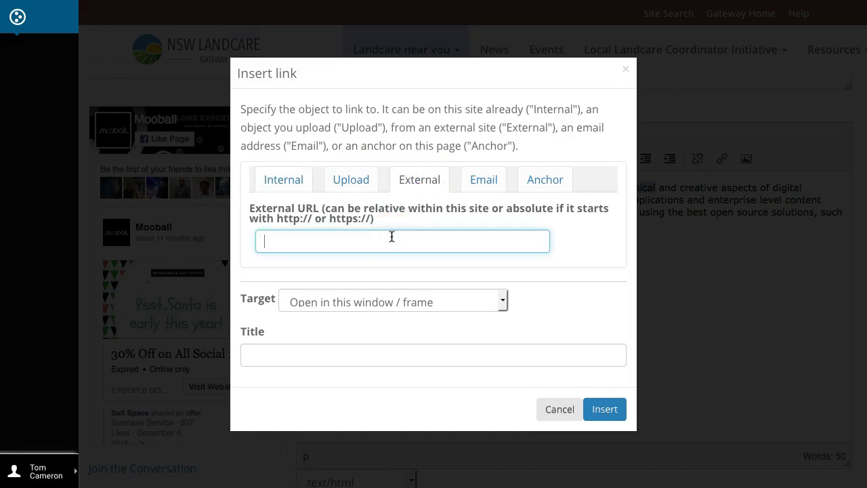
pyautogui.write('https://mooball.com')
pyautogui.click(605, 409)
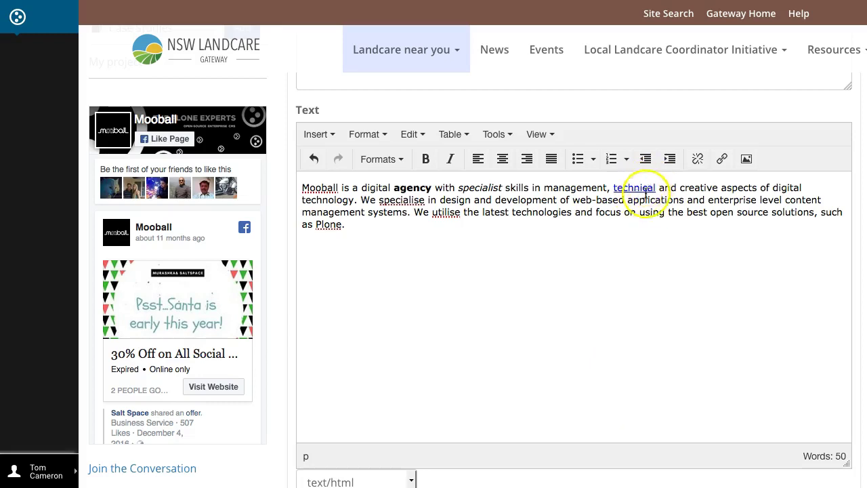
# Examine the internal and external source options for inserting a body image, and leave without inserting one
pyautogui.click(746, 160)
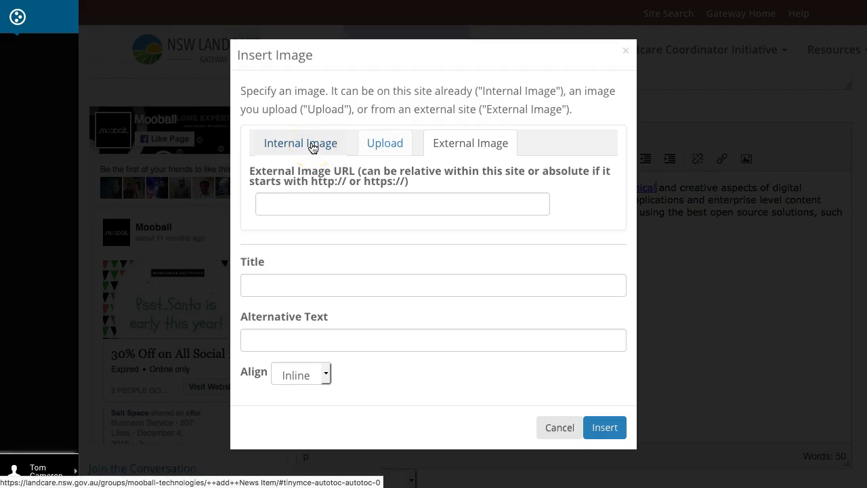
pyautogui.click(312, 148)
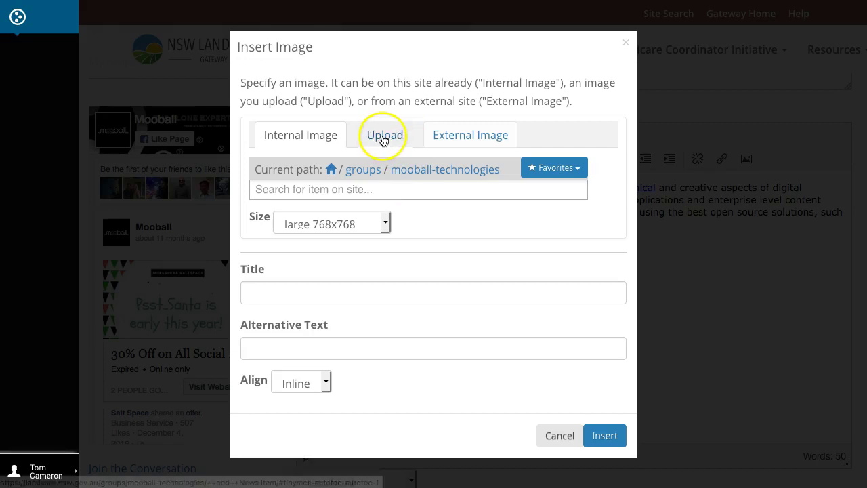
pyautogui.click(461, 134)
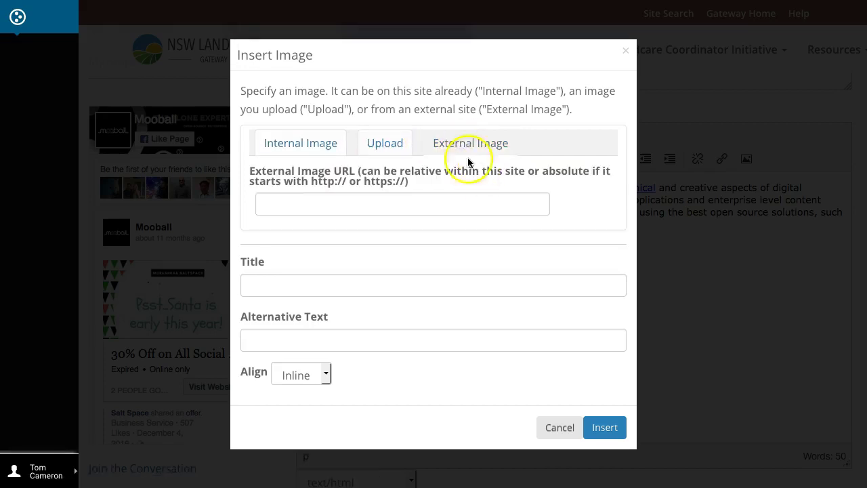
pyautogui.click(566, 428)
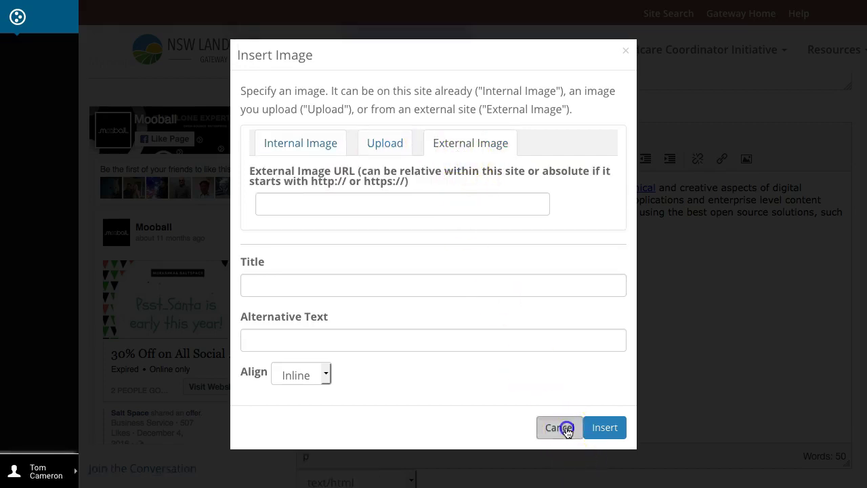
# Choose the file group_image.jpg as the news item's lead image
pyautogui.scroll(-3, 482, 303)
pyautogui.scroll(-2, 483, 307)
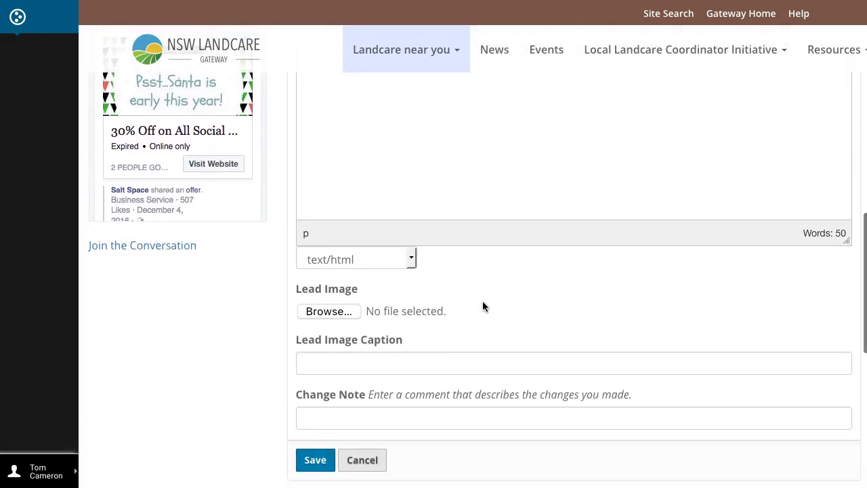
pyautogui.scroll(-1, 482, 307)
pyautogui.click(336, 303)
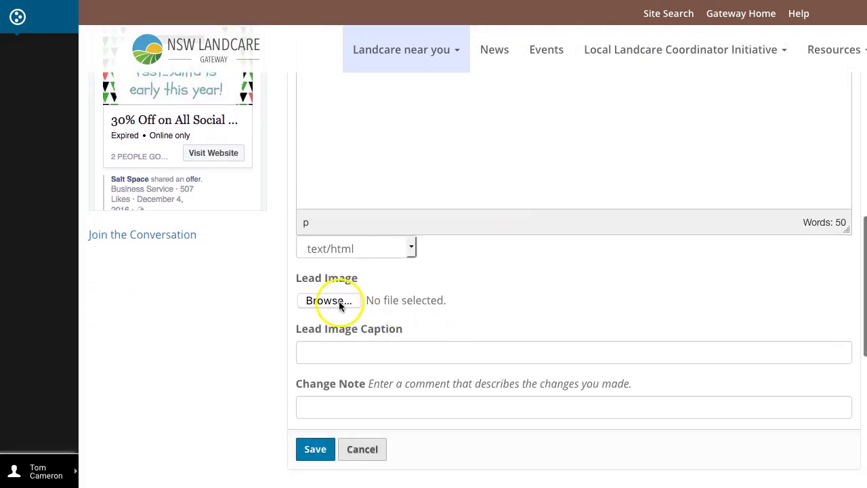
pyautogui.click(384, 301)
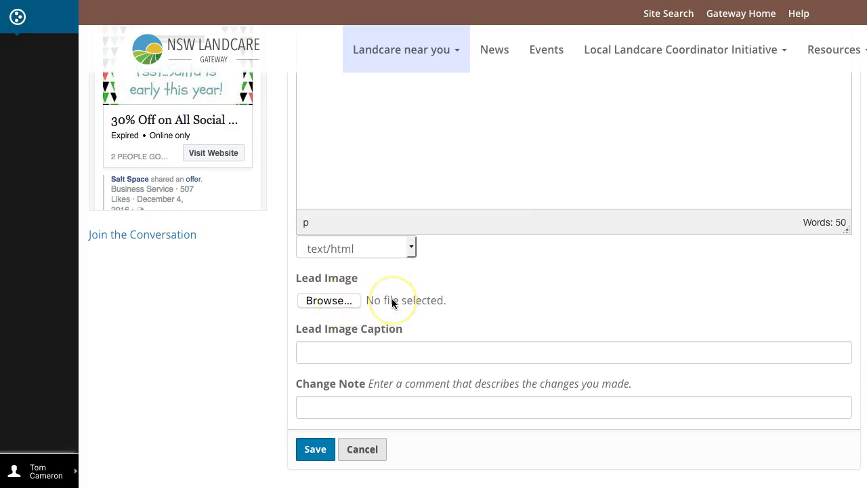
pyautogui.scroll(-1, 392, 303)
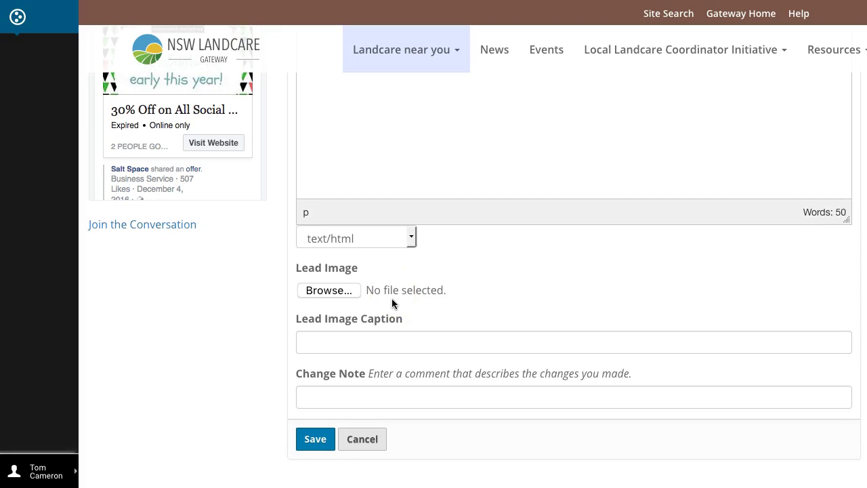
pyautogui.click(339, 291)
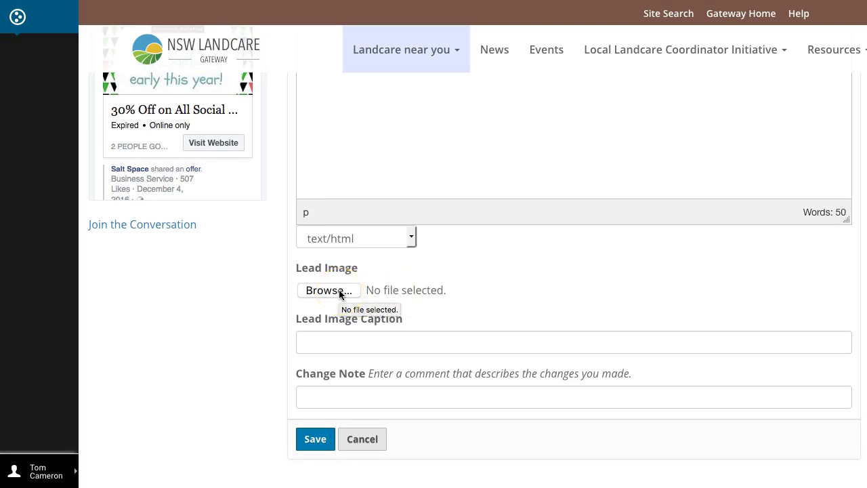
pyautogui.click(340, 293)
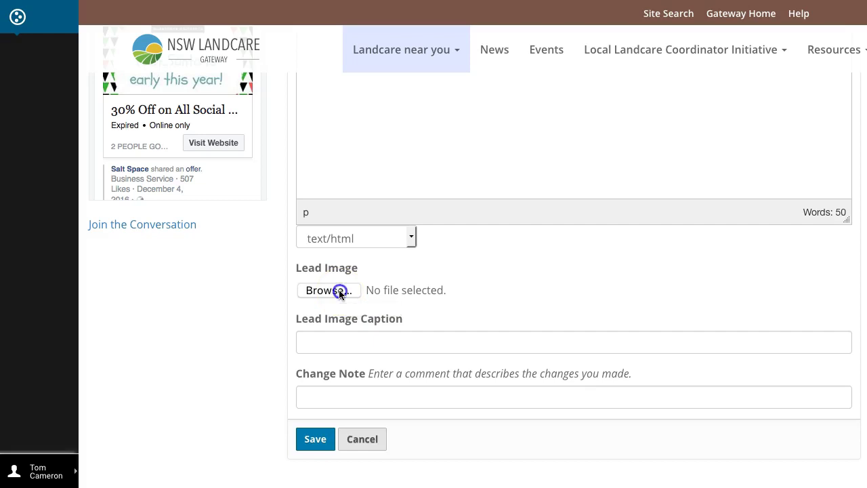
pyautogui.click(0, 81)
pyautogui.click(563, 359)
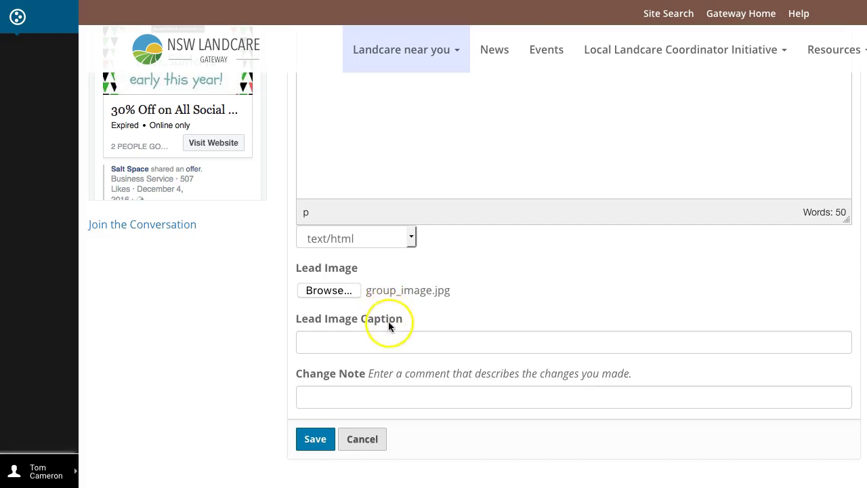
# Give the lead image the caption "Caption for the image"
pyautogui.click(384, 343)
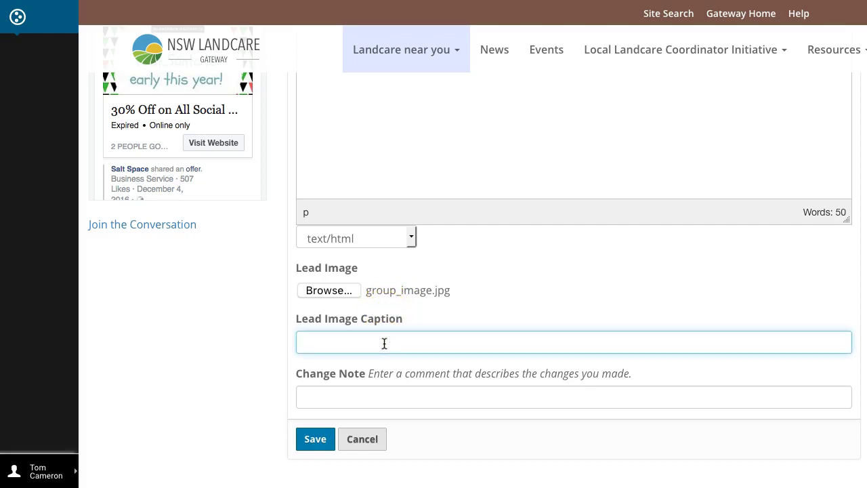
pyautogui.write('Caption for the image')
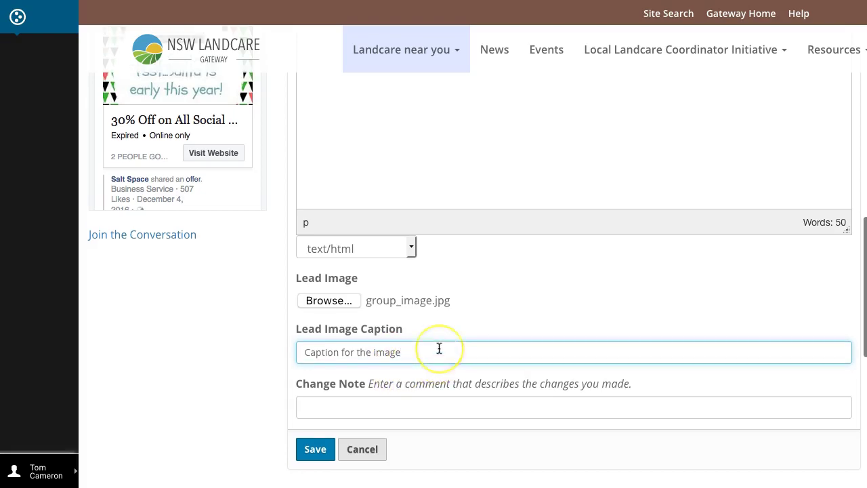
pyautogui.scroll(10, 436, 348)
pyautogui.scroll(-10, 439, 348)
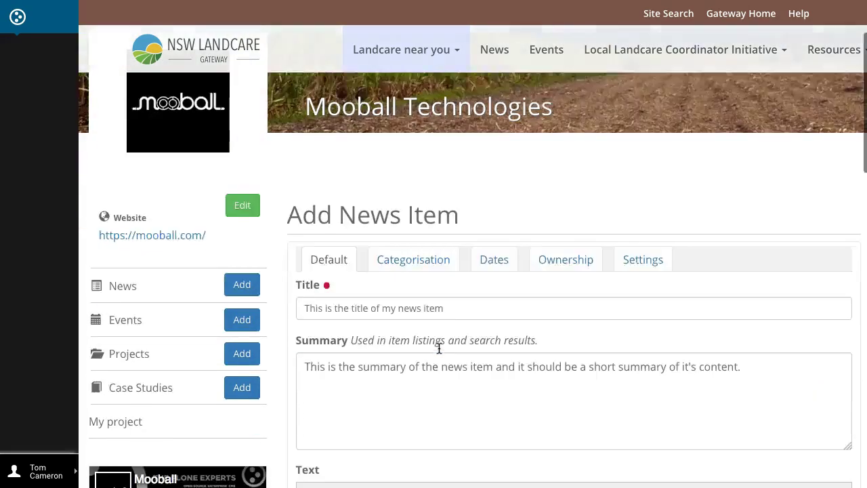
# Categorise the news item with the existing tags Rangelands and Habitat
pyautogui.scroll(4, 439, 348)
pyautogui.scroll(5, 439, 348)
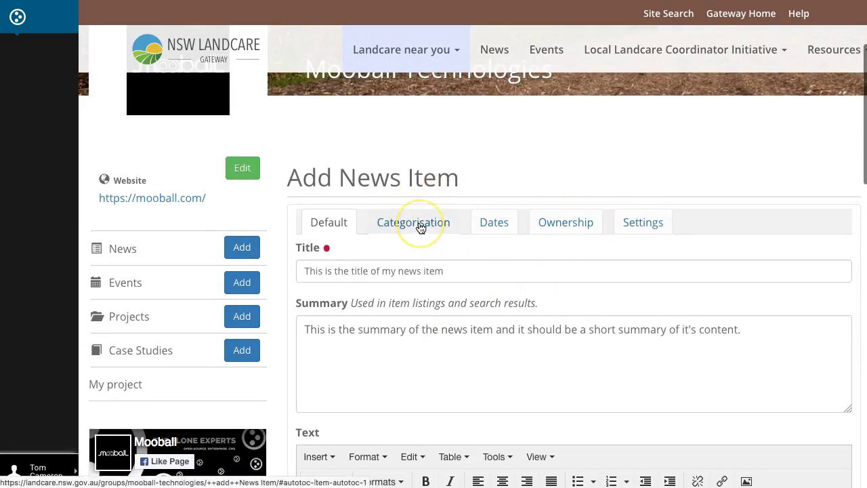
pyautogui.click(421, 226)
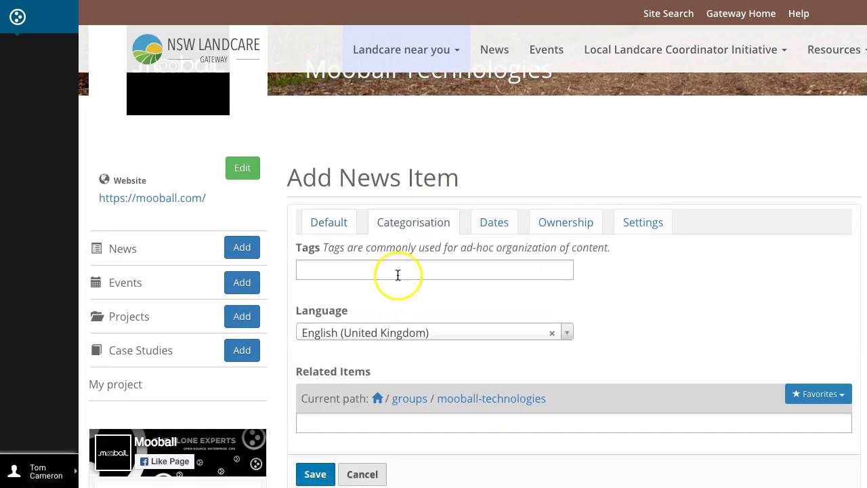
pyautogui.click(399, 270)
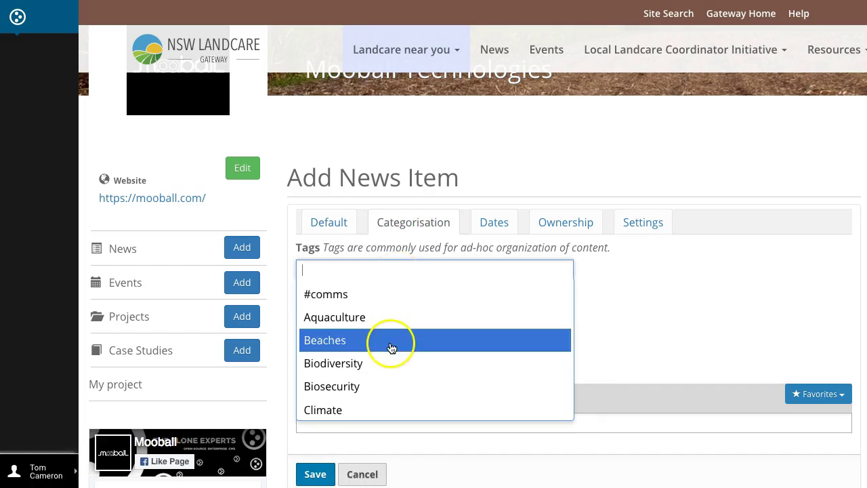
pyautogui.scroll(-7, 390, 347)
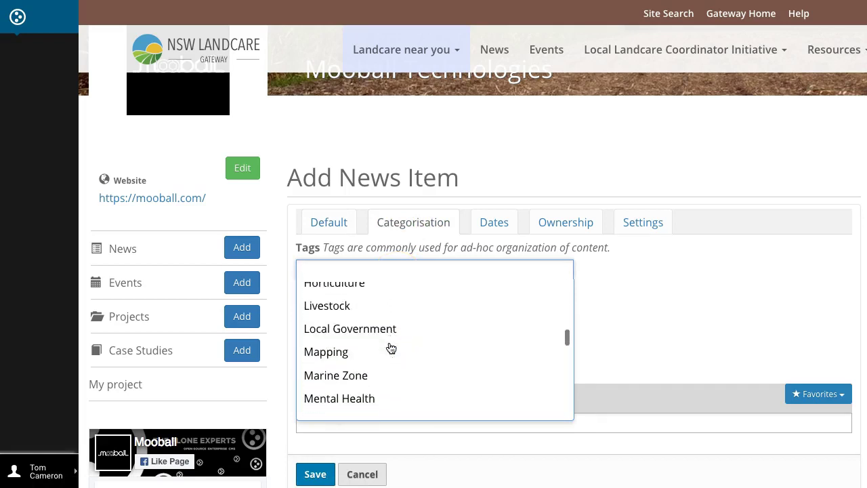
pyautogui.scroll(-1, 391, 348)
pyautogui.scroll(-5, 383, 346)
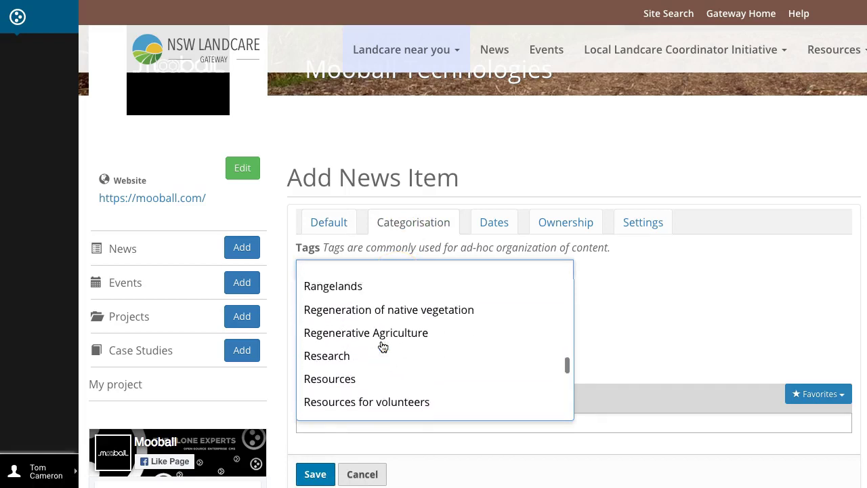
pyautogui.scroll(1, 383, 347)
pyautogui.click(361, 325)
pyautogui.click(410, 269)
pyautogui.scroll(-4, 408, 337)
pyautogui.scroll(-2, 407, 340)
pyautogui.click(364, 357)
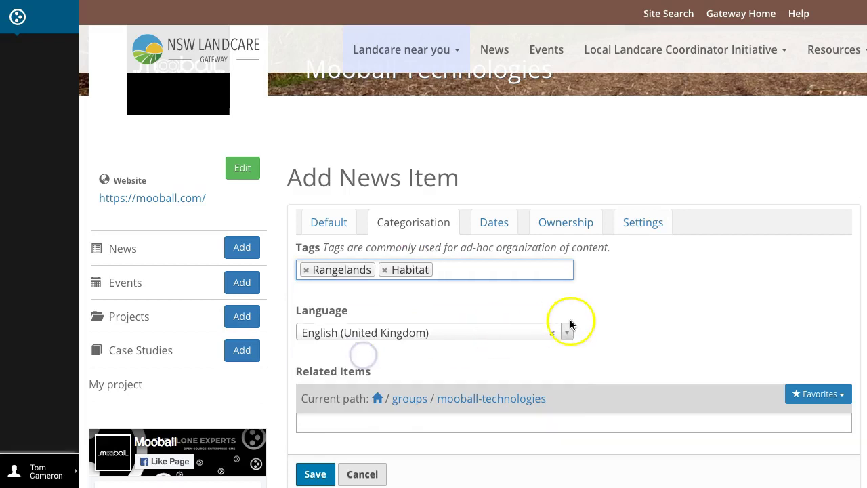
pyautogui.click(598, 317)
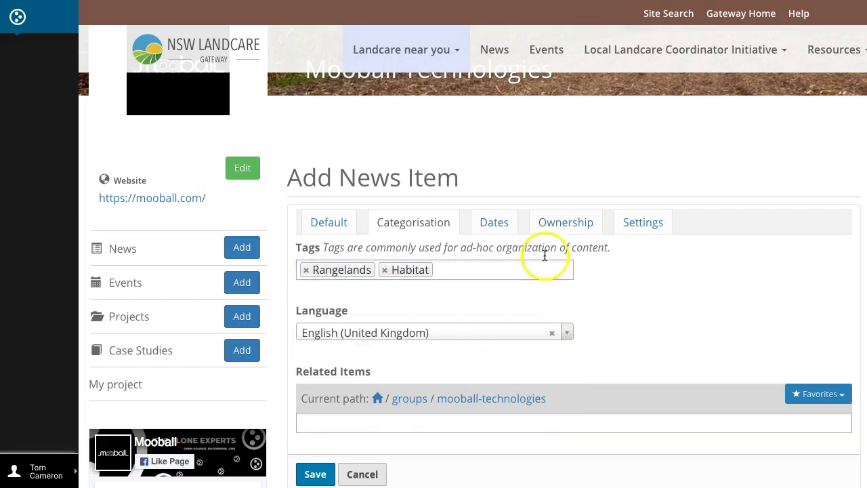
# Examine the news item's date, ownership and other settings, including how its title relates to the short name option
pyautogui.click(494, 222)
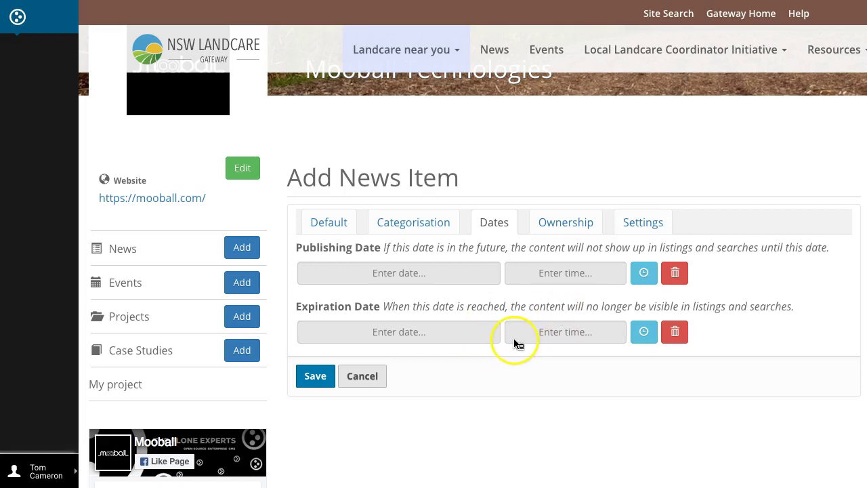
pyautogui.click(570, 230)
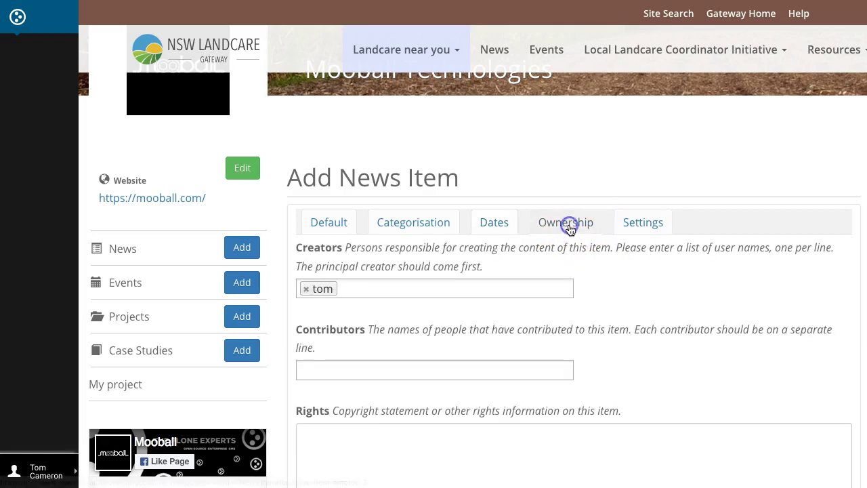
pyautogui.scroll(-1, 605, 266)
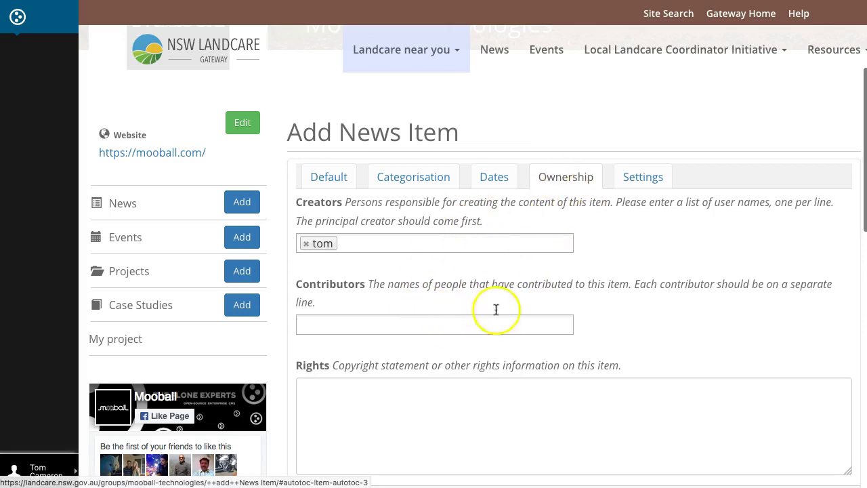
pyautogui.click(644, 177)
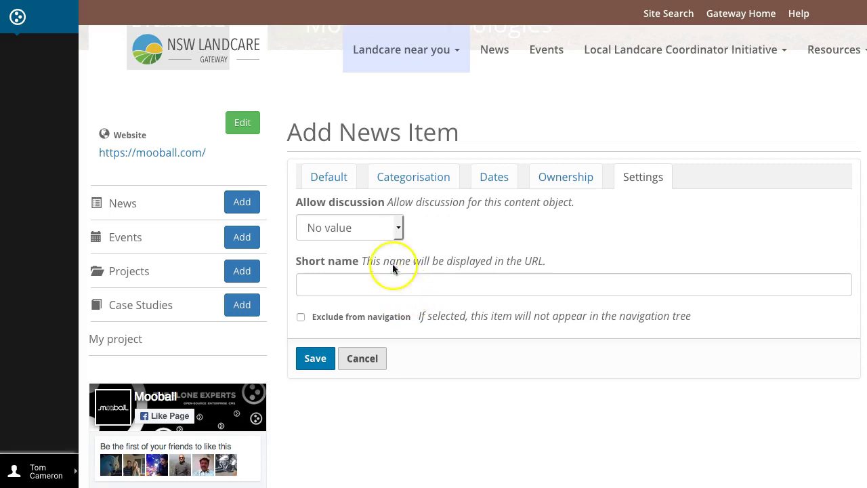
pyautogui.click(340, 182)
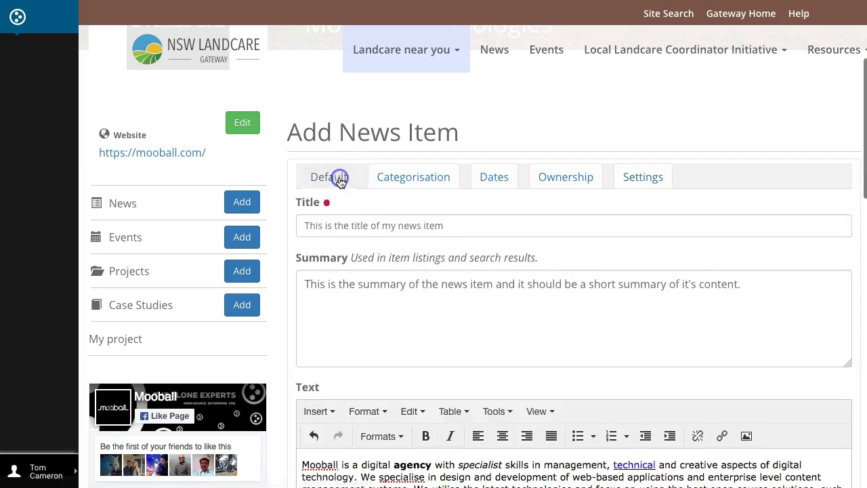
pyautogui.moveTo(457, 225); pyautogui.dragTo(300, 223)
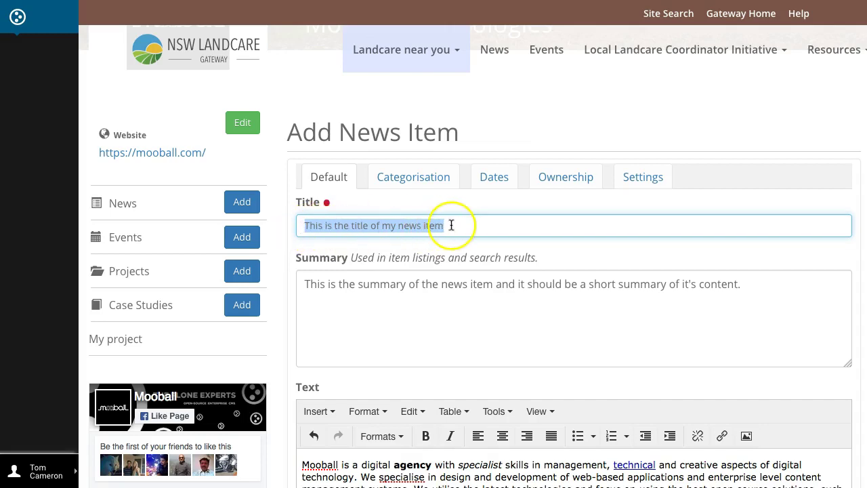
pyautogui.click(651, 182)
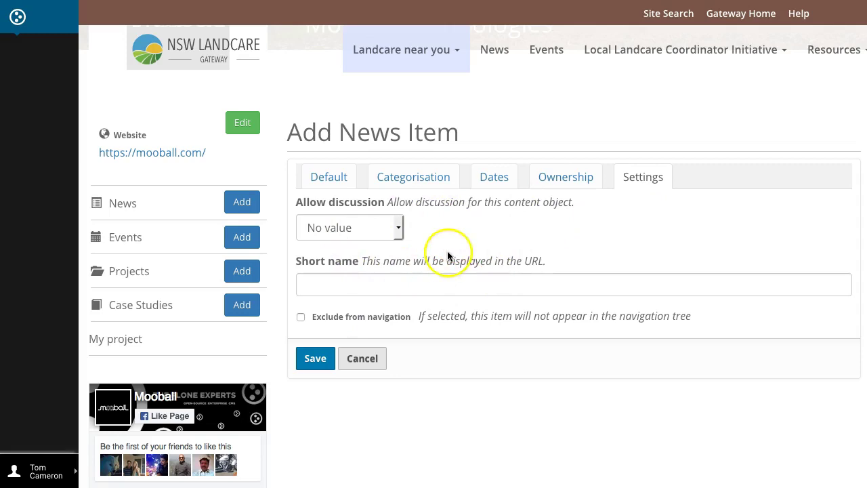
# Return to the news item's main content fields and save the new item
pyautogui.click(339, 181)
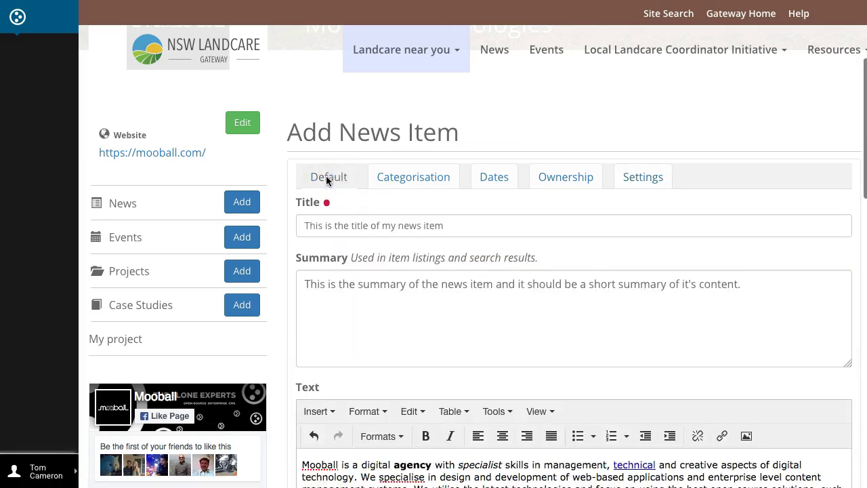
pyautogui.scroll(-5, 485, 231)
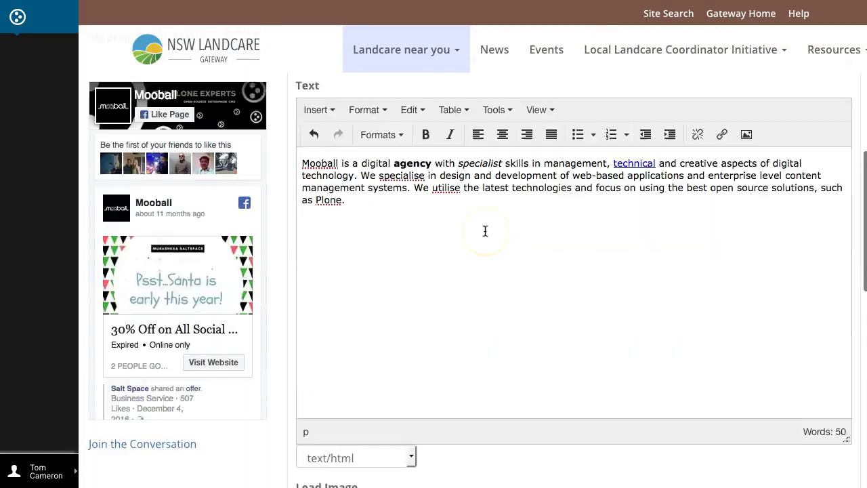
pyautogui.scroll(-7, 485, 231)
pyautogui.click(318, 166)
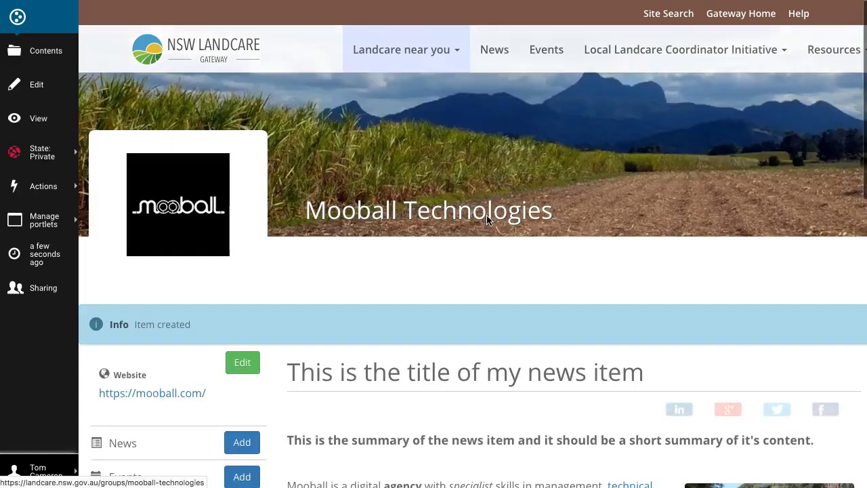
# Review the saved news item and change its workflow state to Published
pyautogui.scroll(-4, 486, 217)
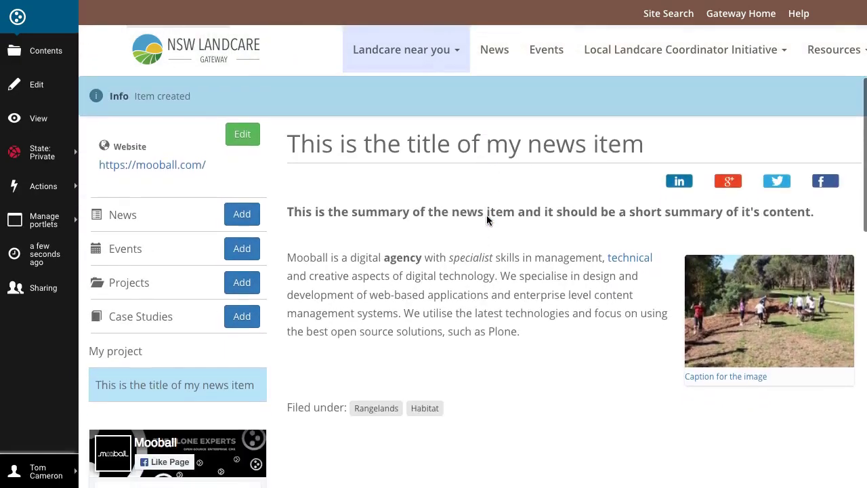
pyautogui.scroll(1, 464, 232)
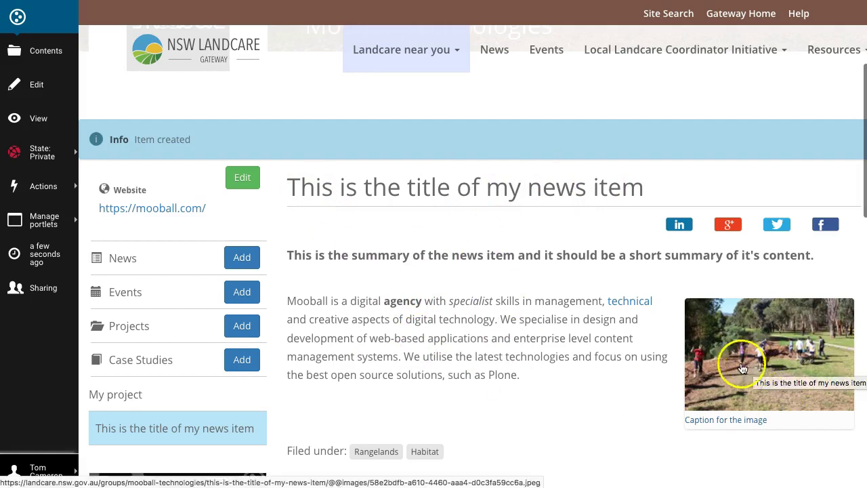
pyautogui.scroll(-2, 634, 344)
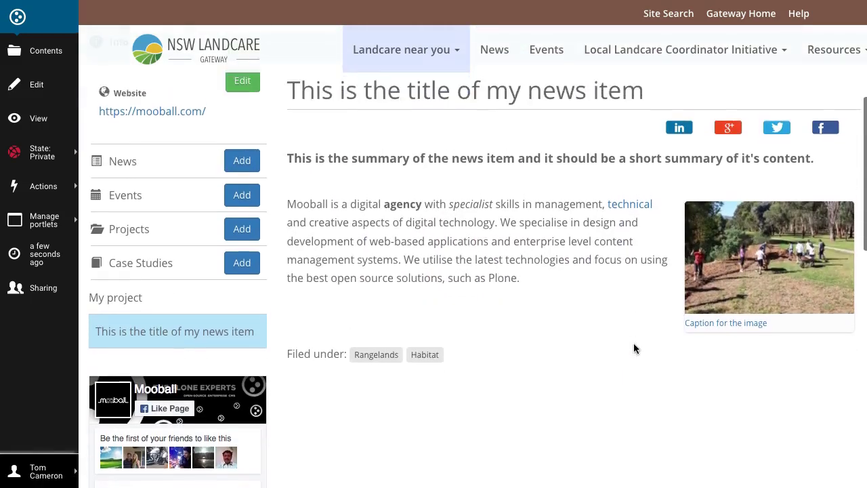
pyautogui.scroll(1, 499, 352)
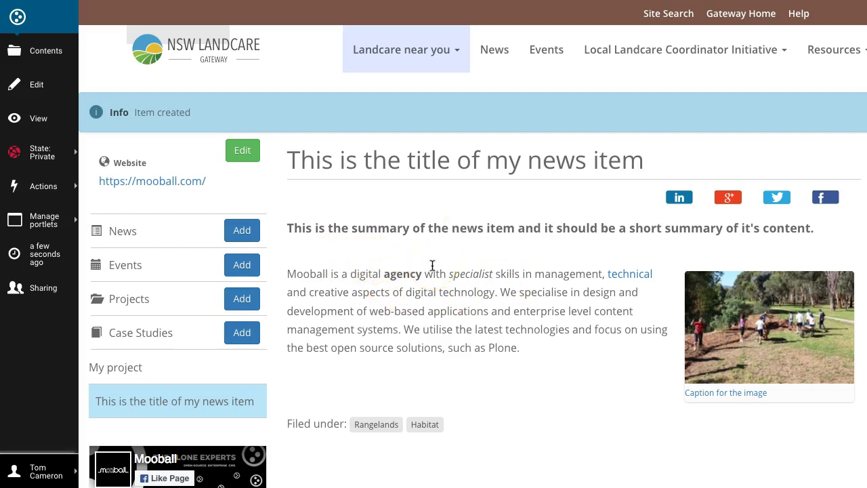
pyautogui.click(42, 154)
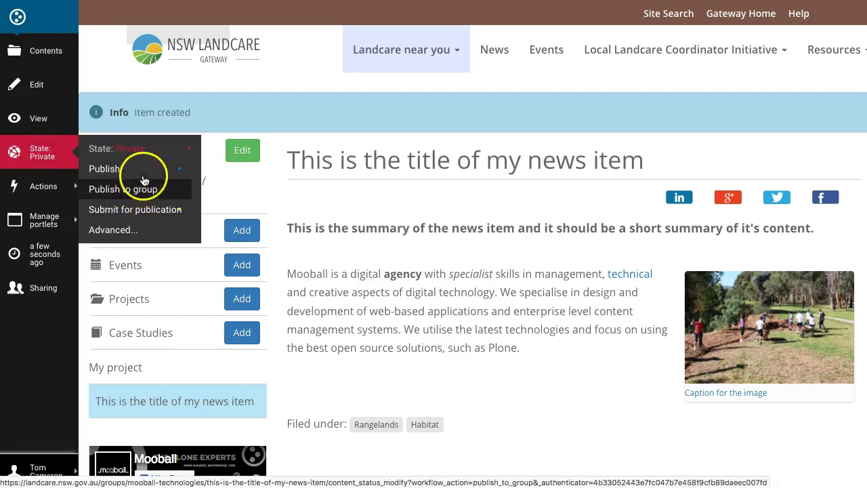
pyautogui.click(121, 173)
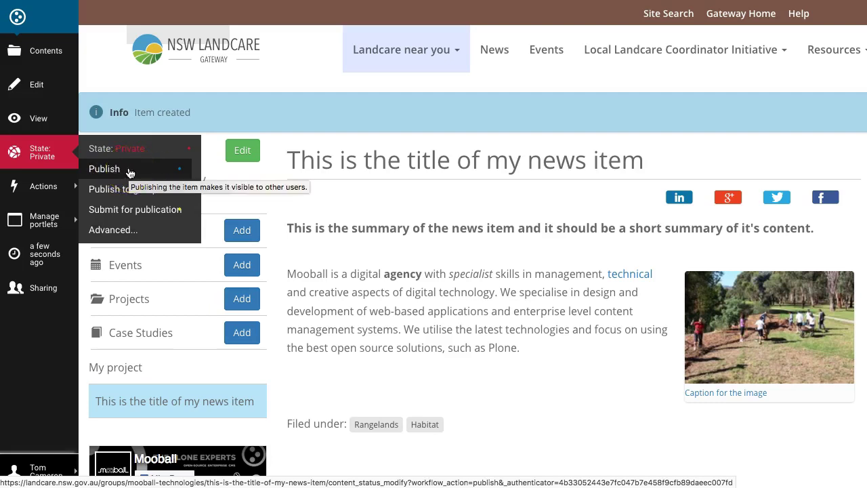
pyautogui.click(128, 189)
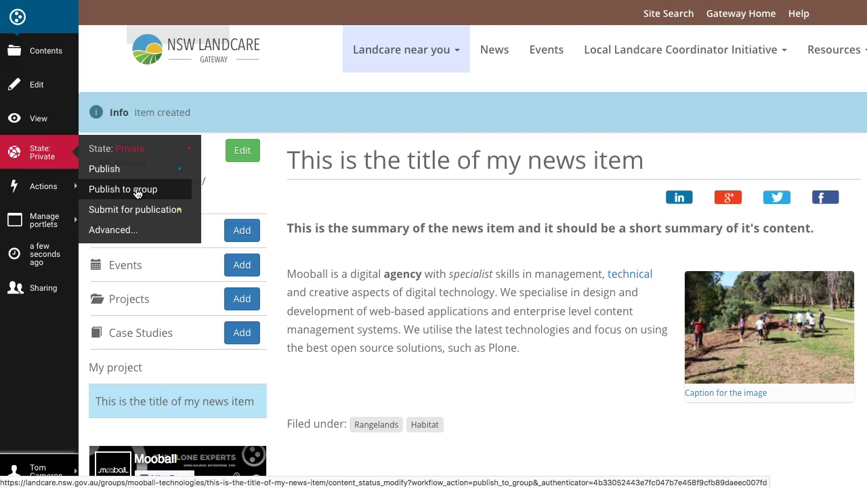
pyautogui.click(141, 194)
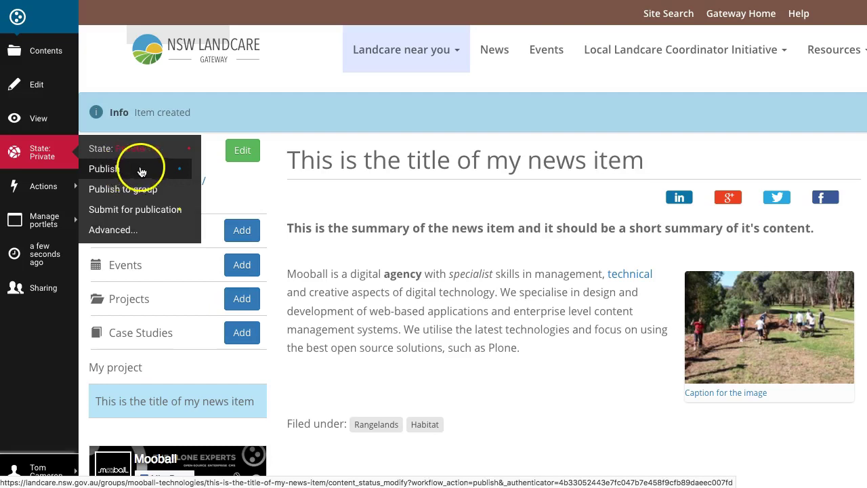
pyautogui.click(137, 172)
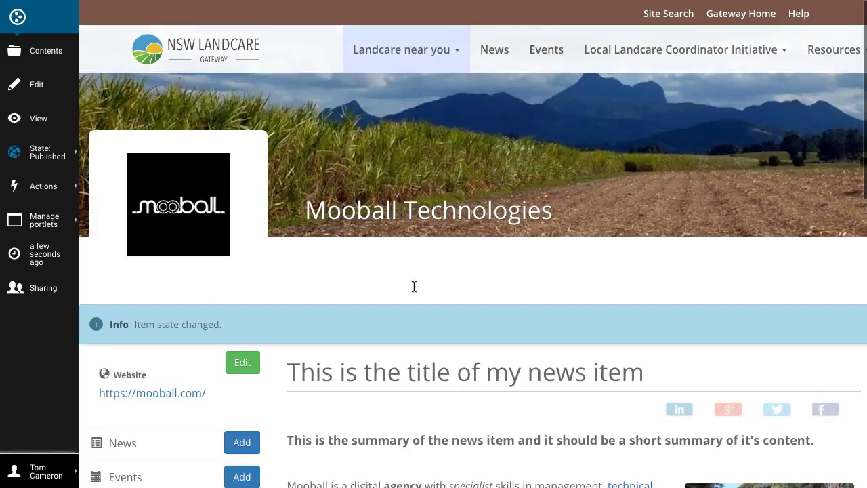
# Open the Facebook share dialog for the published news item and examine the post preview
pyautogui.scroll(-3, 414, 287)
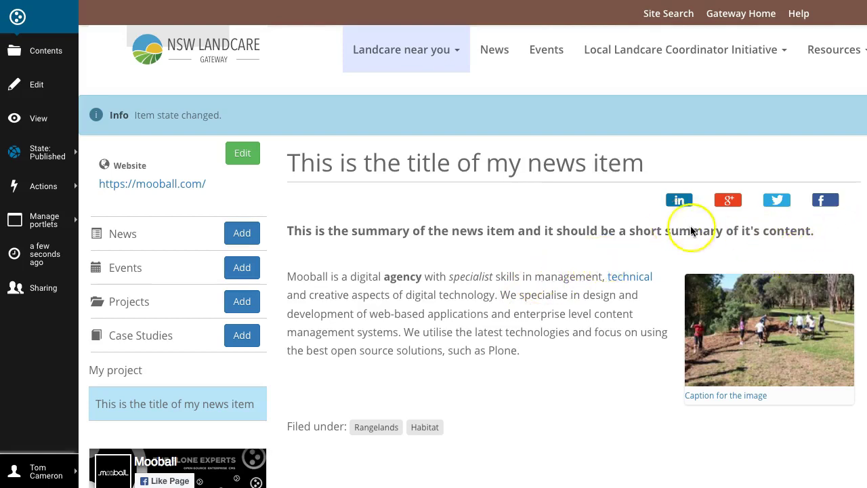
pyautogui.click(622, 197)
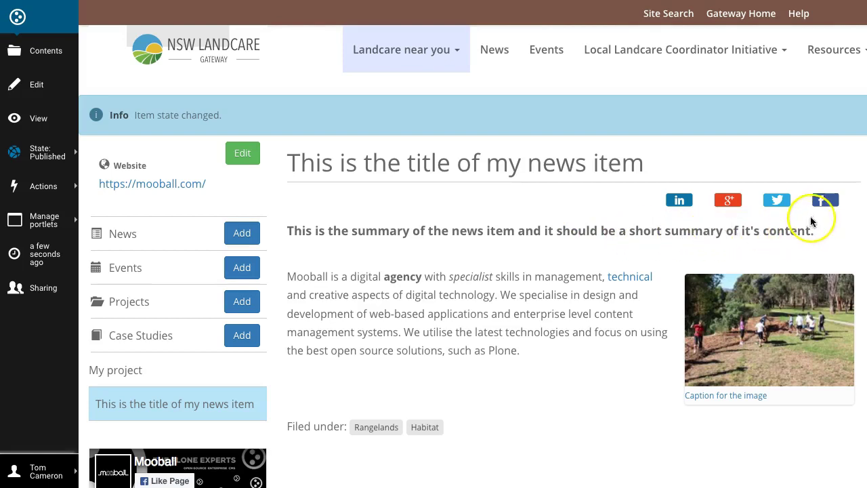
pyautogui.click(826, 202)
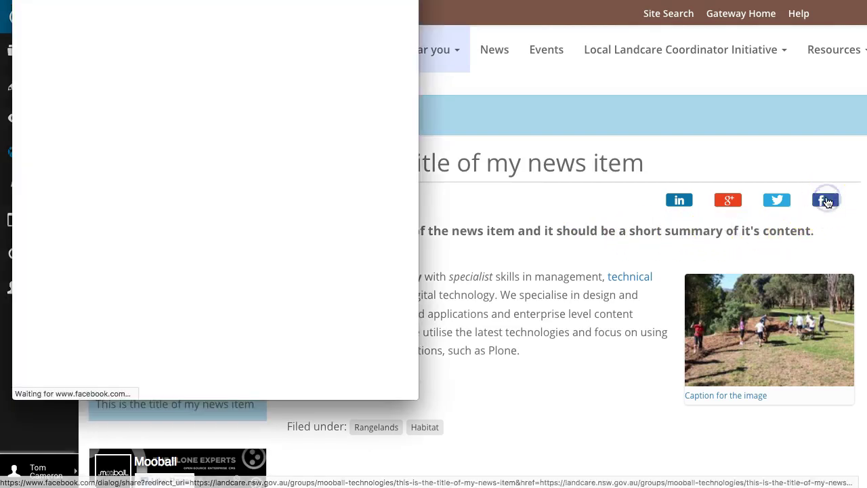
pyautogui.moveTo(319, 2); pyautogui.dragTo(369, 21)
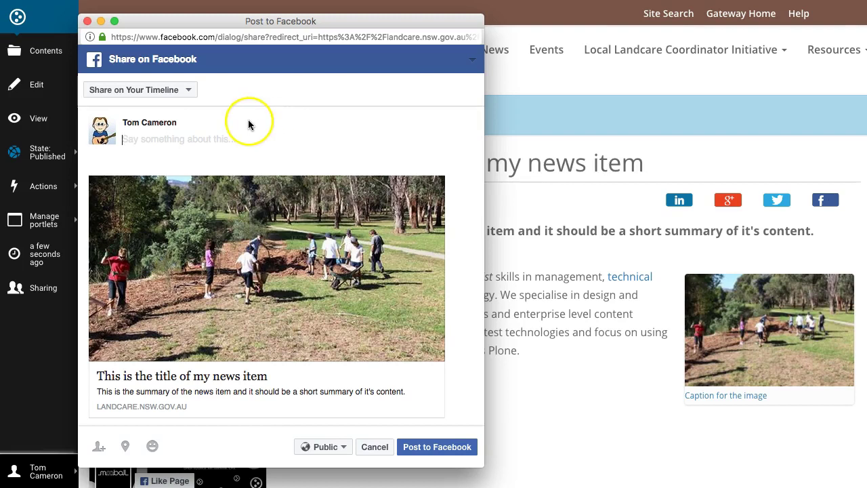
pyautogui.click(203, 143)
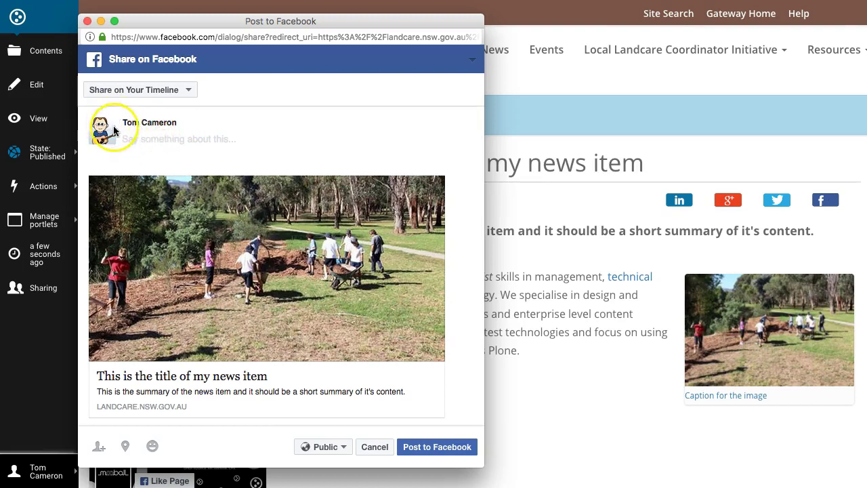
# Choose to share the Facebook post on the managed page Mooball, and close the share dialog without posting
pyautogui.click(189, 92)
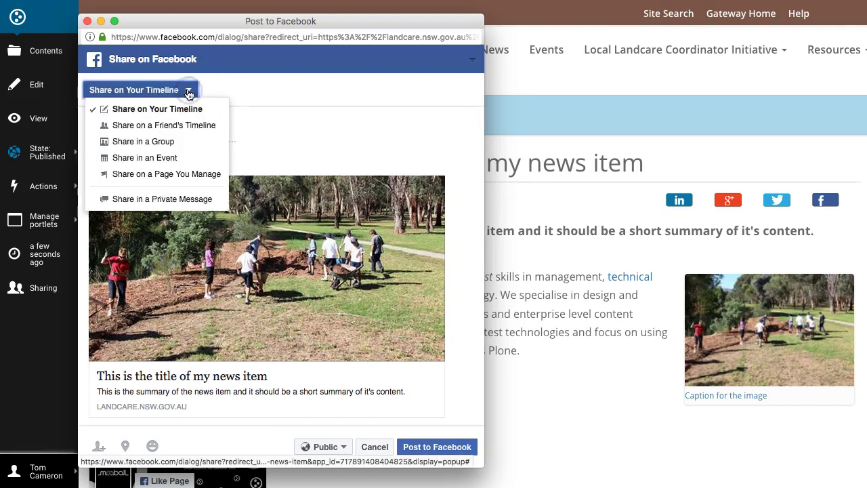
pyautogui.click(192, 176)
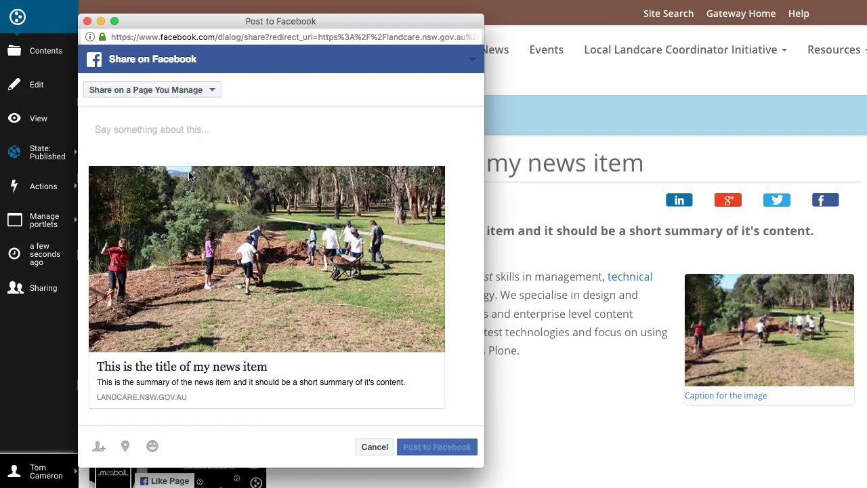
pyautogui.click(162, 122)
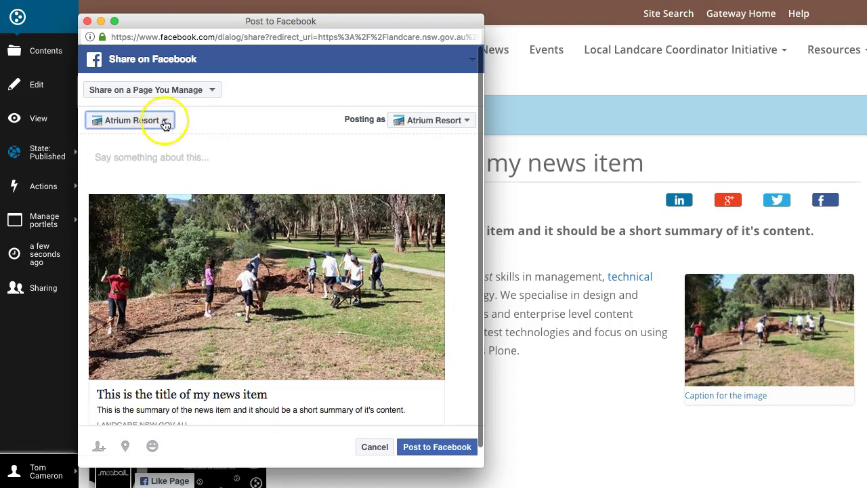
pyautogui.click(165, 122)
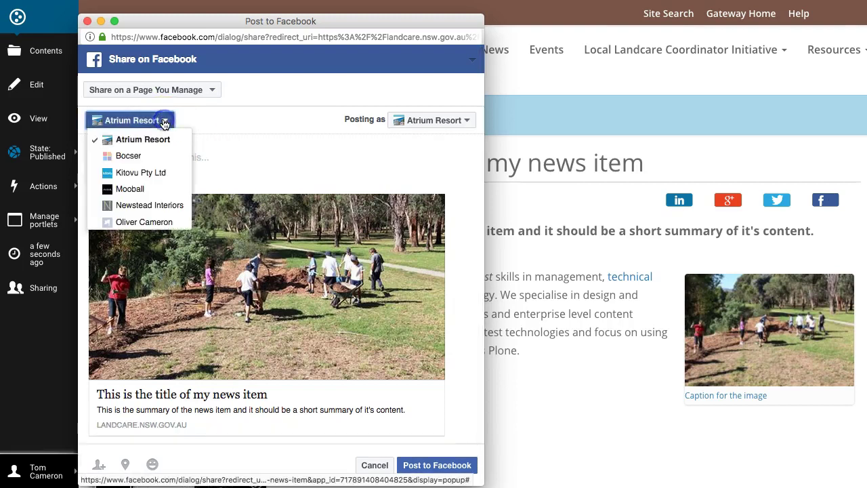
pyautogui.click(150, 189)
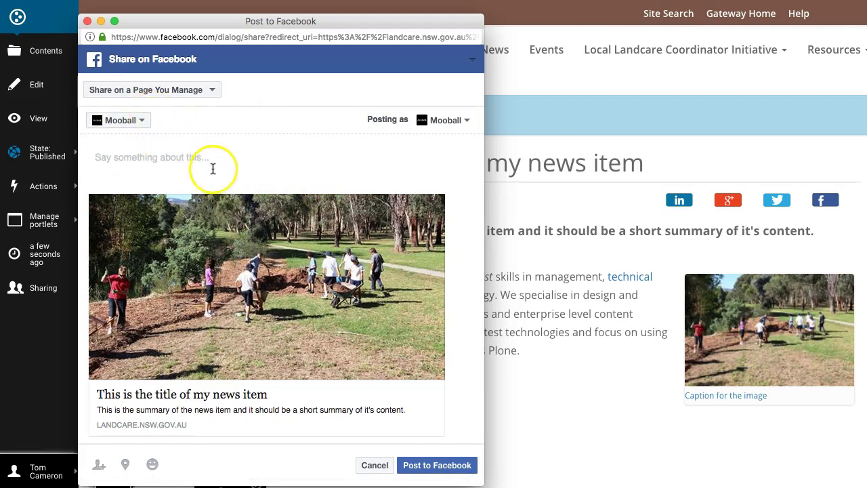
pyautogui.click(169, 157)
pyautogui.click(171, 161)
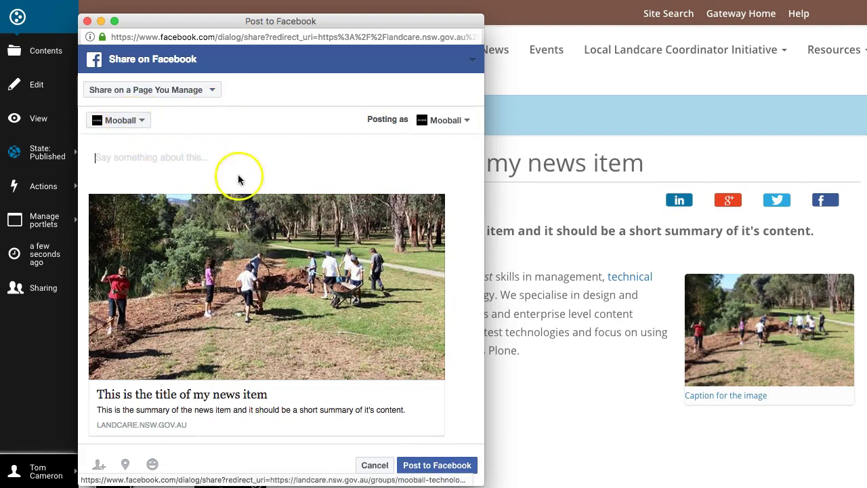
pyautogui.click(87, 21)
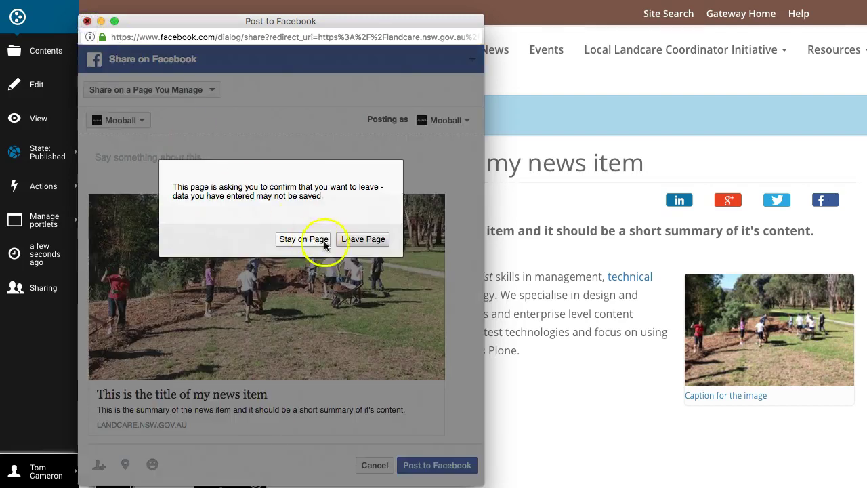
pyautogui.click(361, 241)
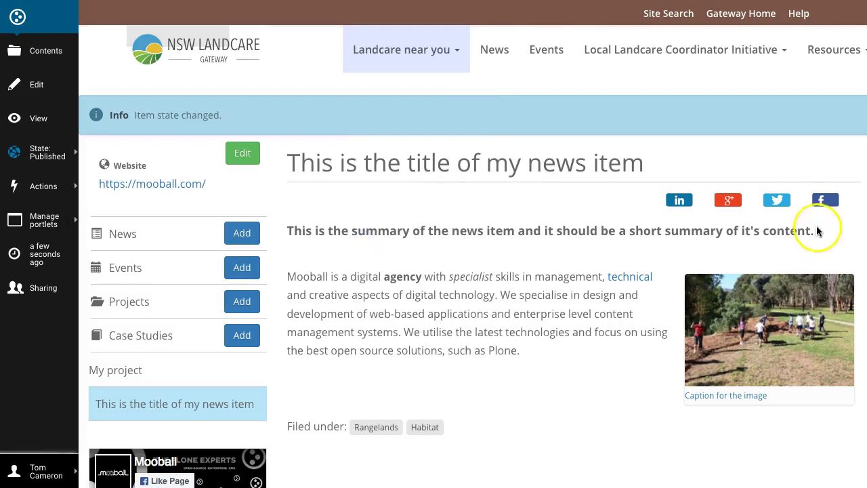
# Preview the Twitter share of the news item, and return to the published page without tweeting
pyautogui.click(777, 200)
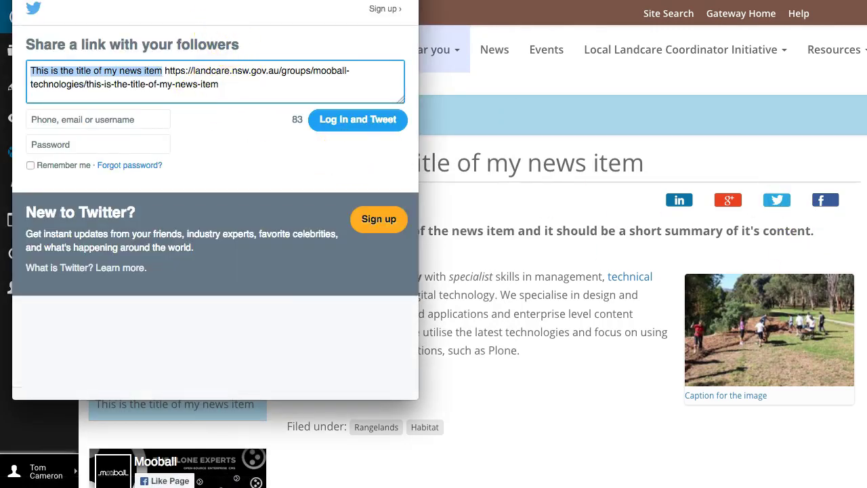
pyautogui.press('super+w')
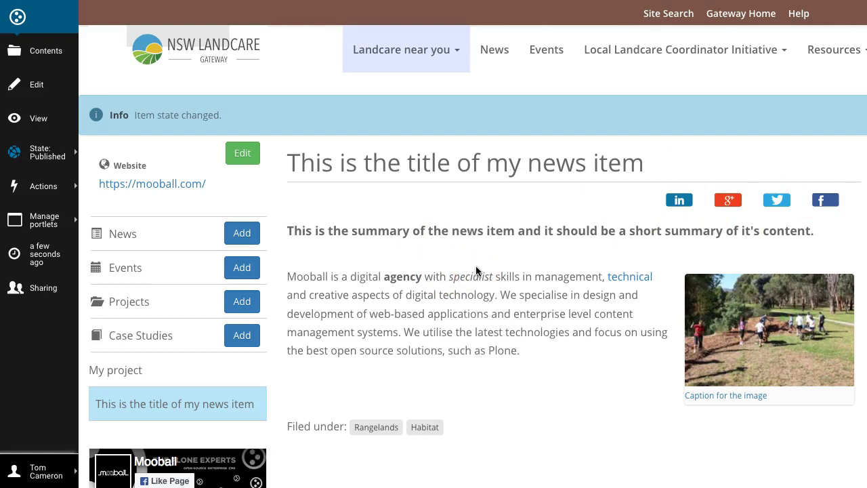
pyautogui.scroll(-1, 476, 267)
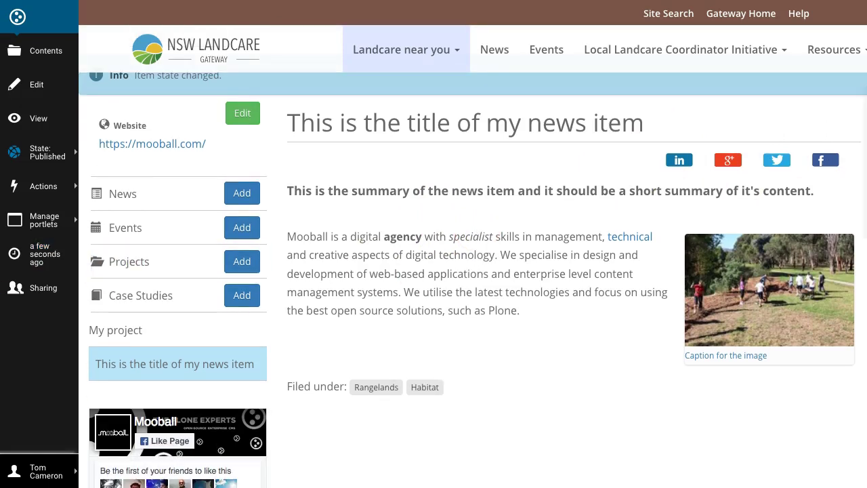